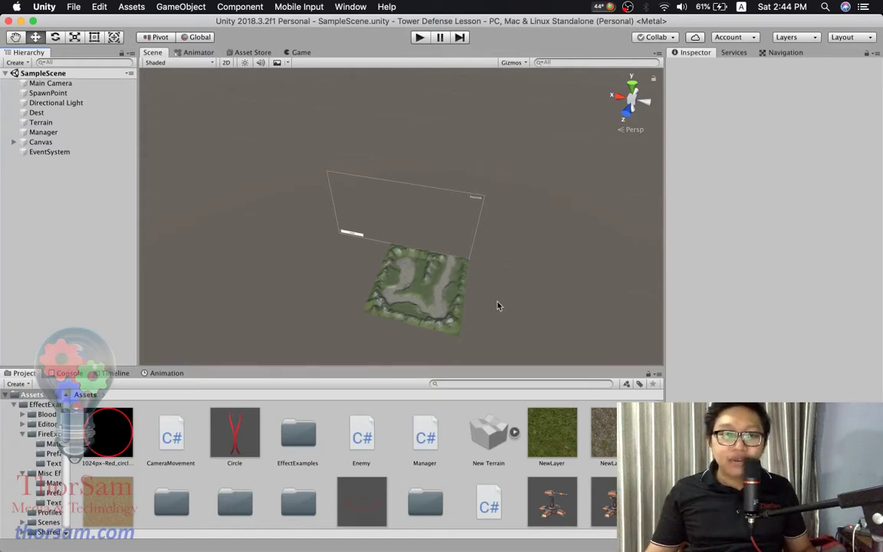
- Play-test the game by building a tower beside the path and selecting it to show its Upgrade button
{"action": "scroll", "coordinate": [473, 296], "scroll_direction": "down", "scroll_amount": 1}
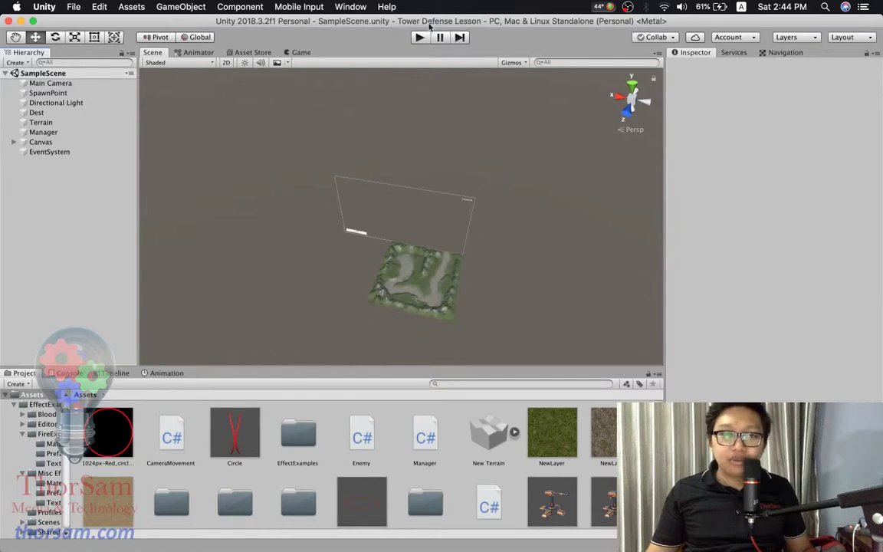
{"action": "left_click", "coordinate": [420, 37]}
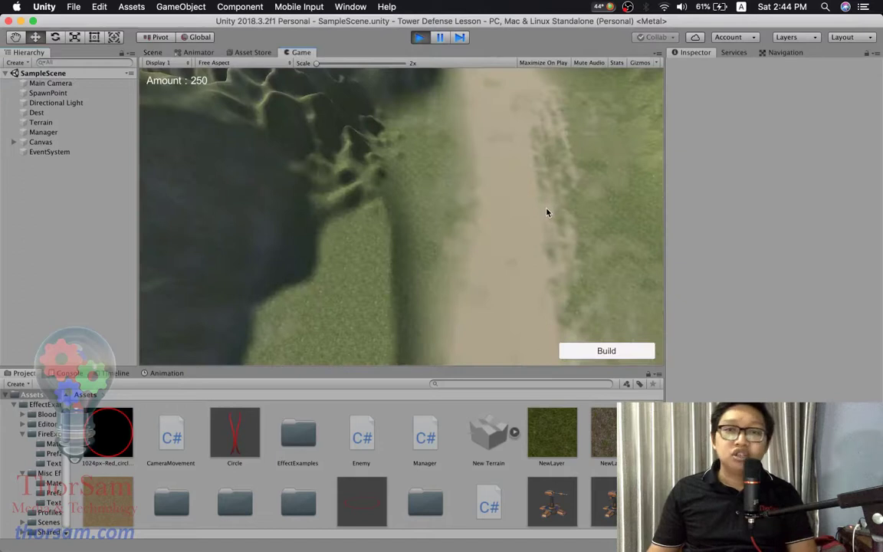
{"action": "left_click", "coordinate": [561, 350]}
{"action": "left_click", "coordinate": [355, 238]}
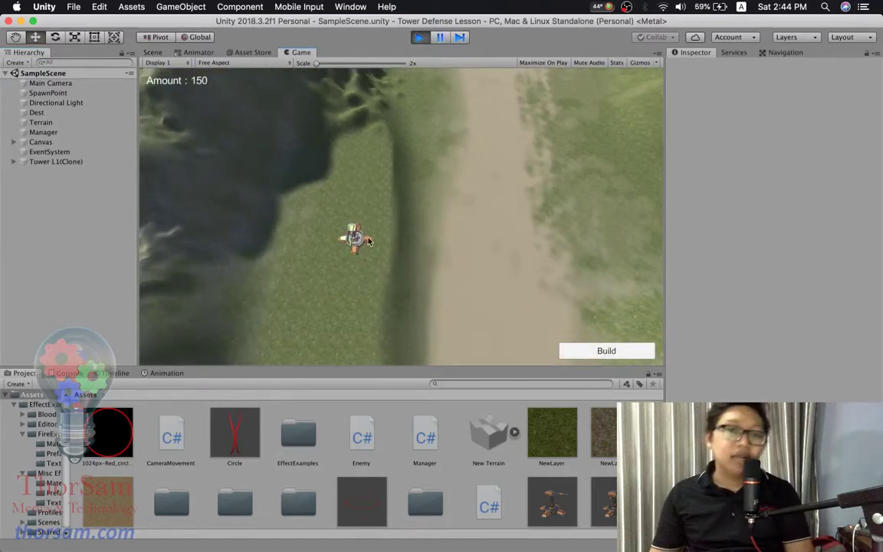
{"action": "left_click", "coordinate": [355, 236]}
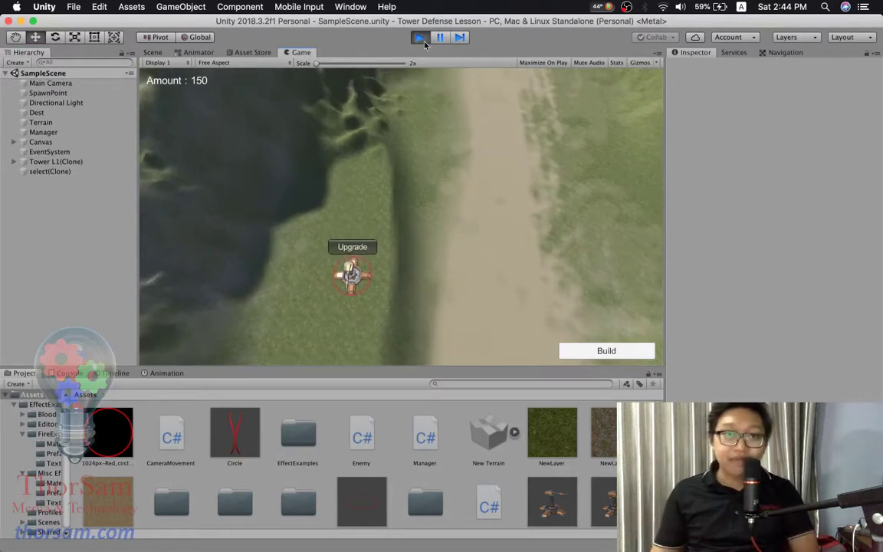
- Stop the game and open the Manager object's Manager script in Visual Studio
{"action": "left_click", "coordinate": [422, 39]}
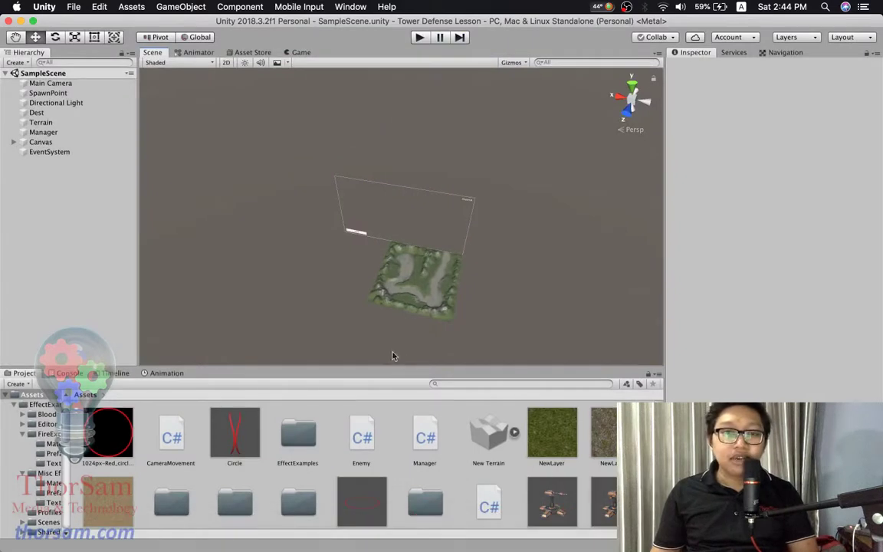
{"action": "left_click", "coordinate": [53, 134]}
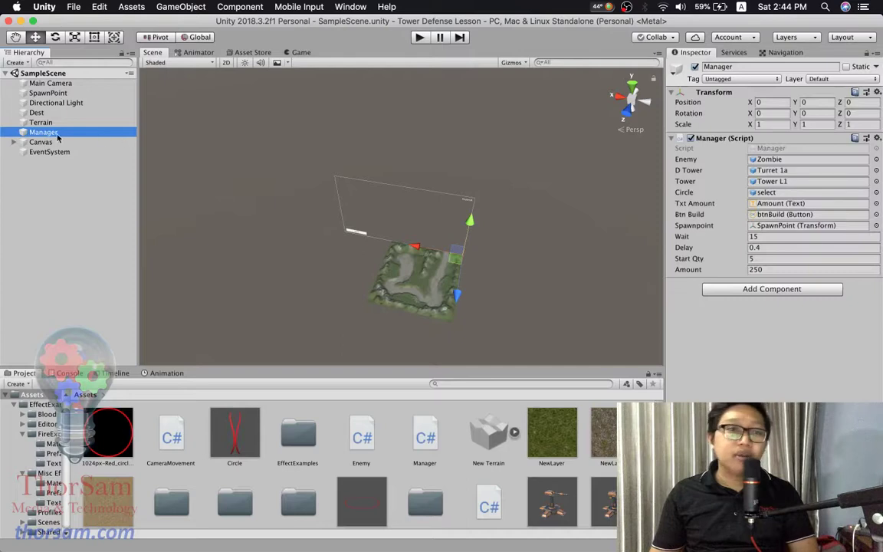
{"action": "left_click", "coordinate": [783, 148]}
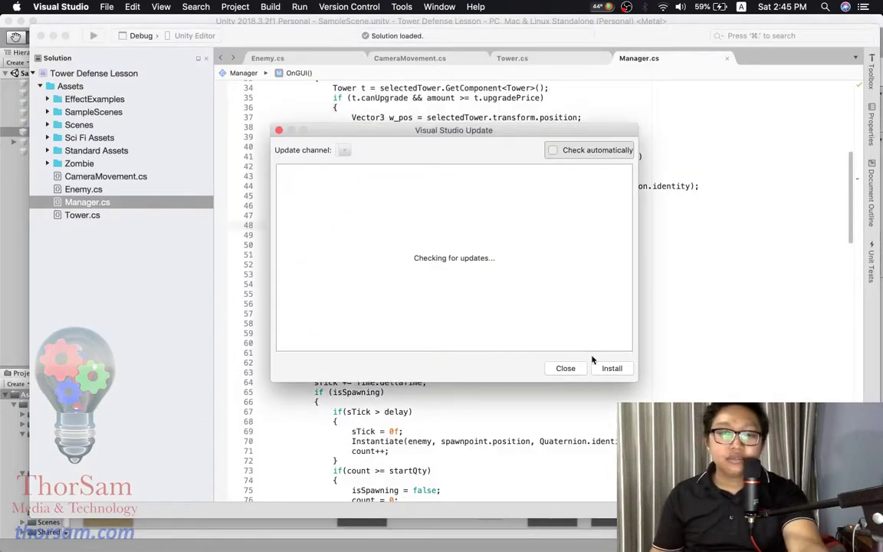
- Dismiss the Visual Studio update check and point out the whole OnGUI method in Manager.cs
{"action": "left_click", "coordinate": [568, 368]}
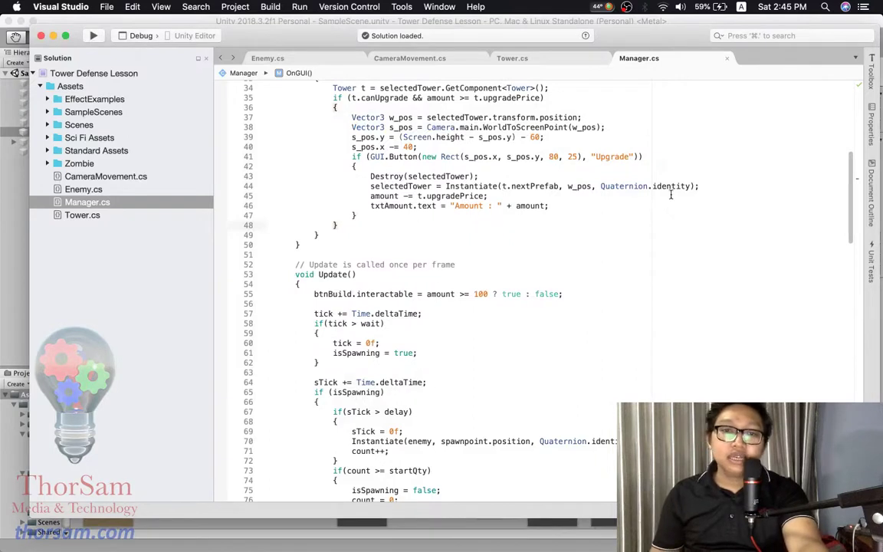
{"action": "scroll", "coordinate": [545, 242], "scroll_direction": "down", "scroll_amount": 2}
{"action": "scroll", "coordinate": [570, 244], "scroll_direction": "up", "scroll_amount": 5}
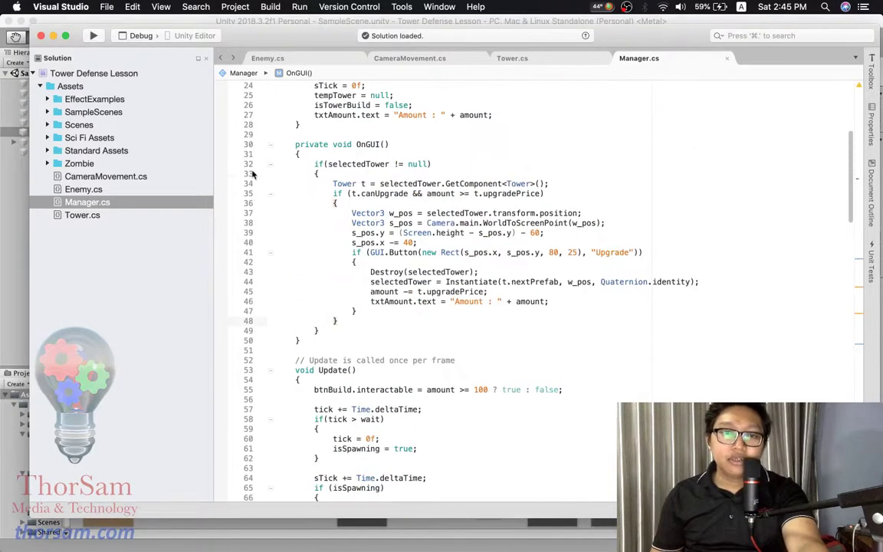
{"action": "left_click_drag", "start_coordinate": [283, 144], "coordinate": [421, 338]}
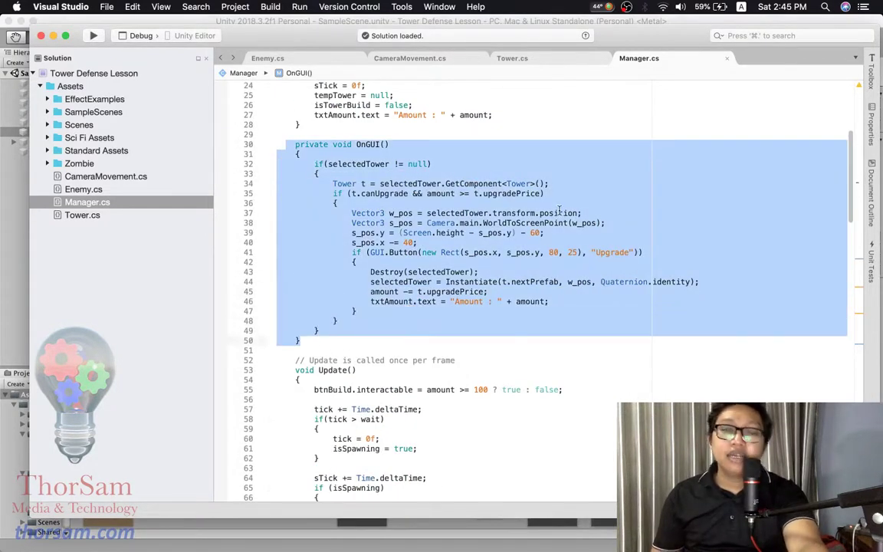
{"action": "mouse_move", "coordinate": [547, 222]}
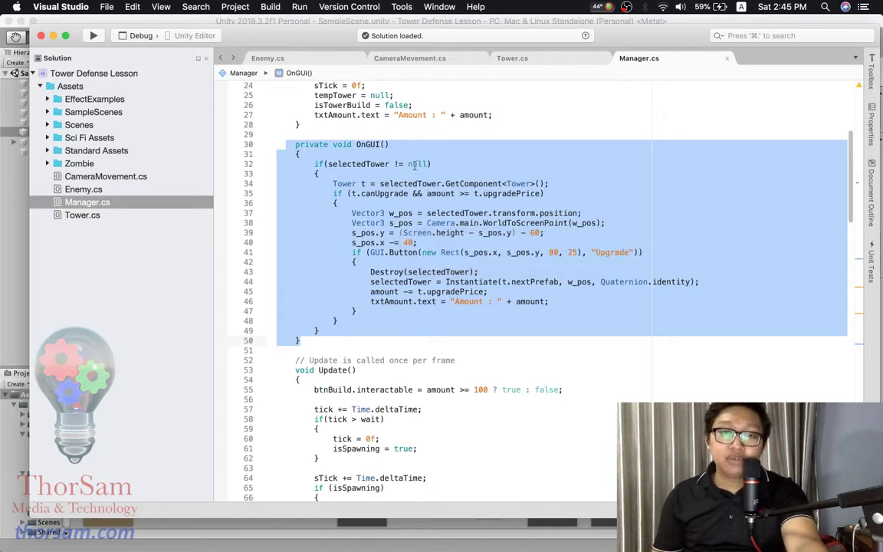
{"action": "left_click", "coordinate": [308, 164]}
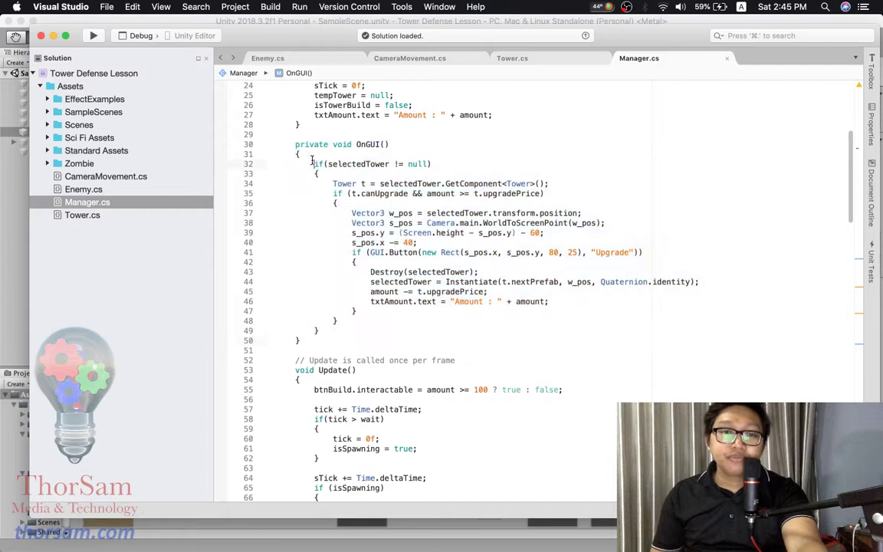
- Highlight the selectedTower null check, the canUpgrade condition on line 35, and the Upgrade button block through line 48
{"action": "left_click_drag", "start_coordinate": [308, 164], "coordinate": [435, 163]}
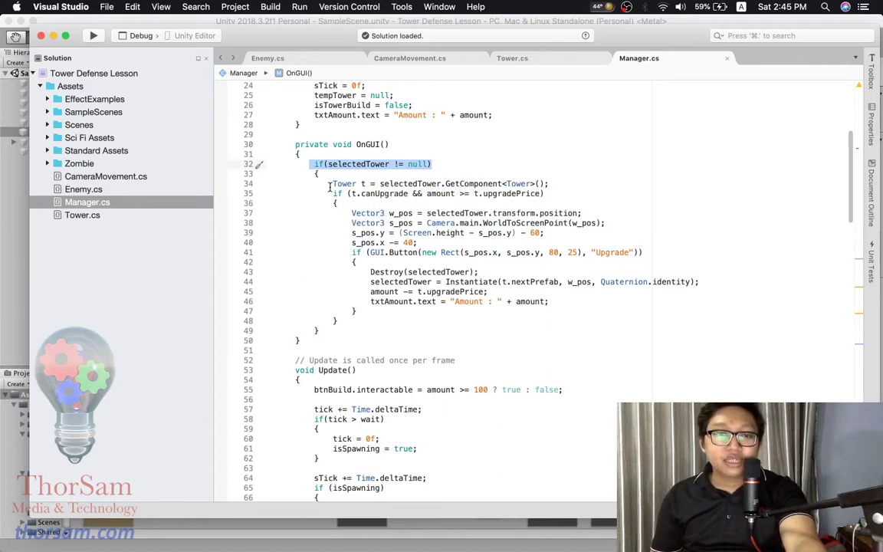
{"action": "left_click_drag", "start_coordinate": [333, 193], "coordinate": [547, 193]}
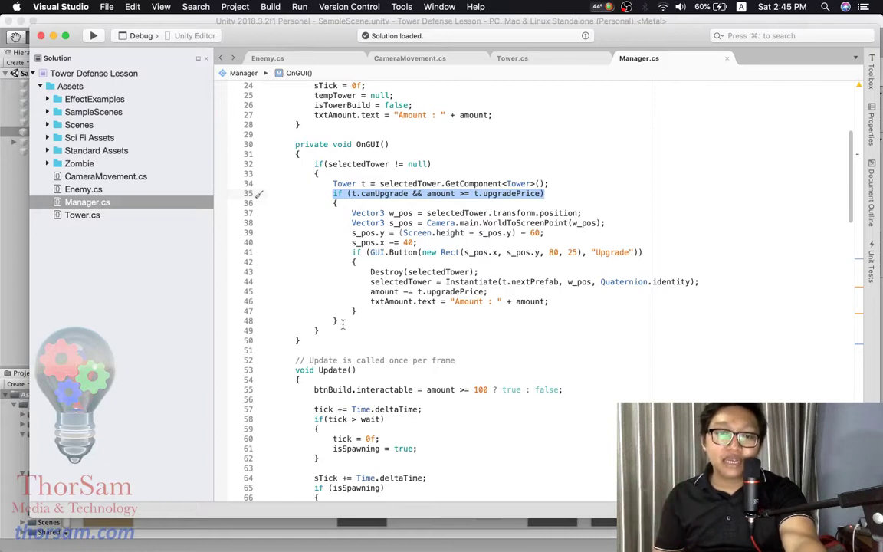
{"action": "left_click_drag", "start_coordinate": [342, 252], "coordinate": [371, 310]}
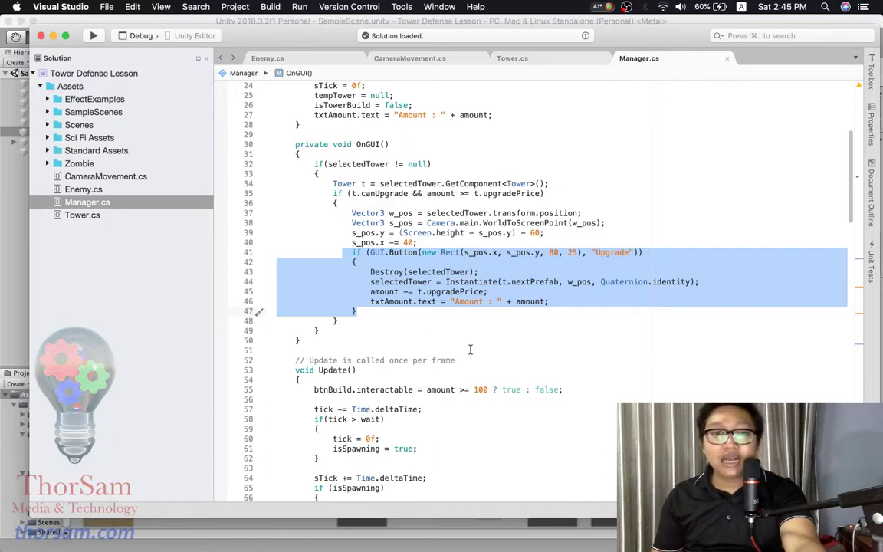
{"action": "left_click", "coordinate": [354, 324]}
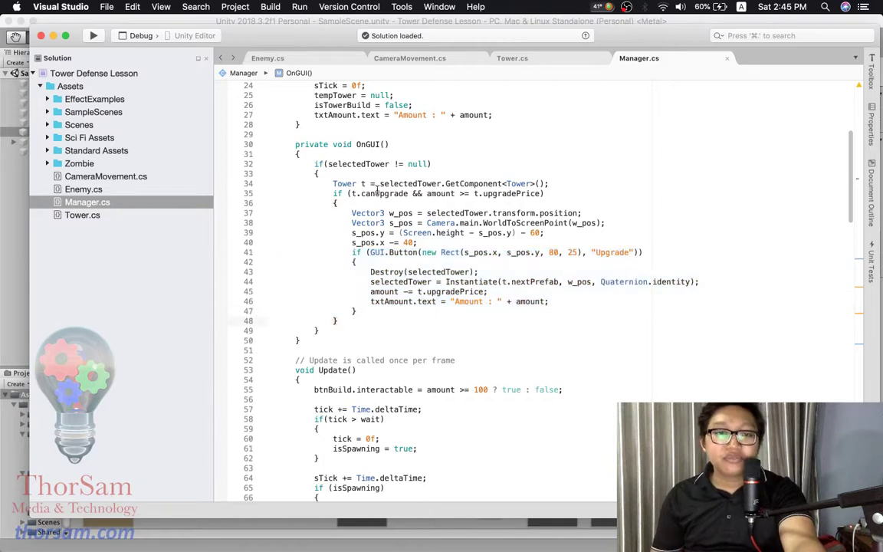
{"action": "left_click_drag", "start_coordinate": [545, 193], "coordinate": [333, 193]}
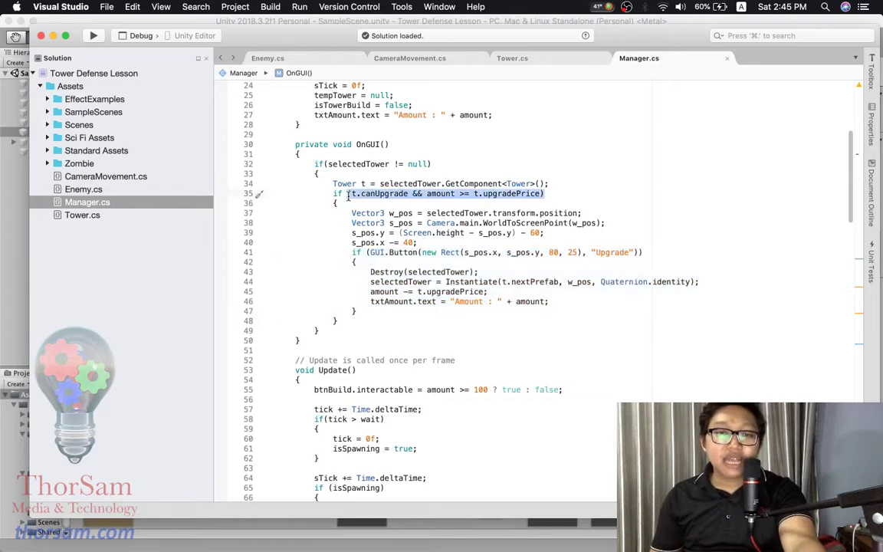
{"action": "left_click_drag", "start_coordinate": [354, 324], "coordinate": [335, 202]}
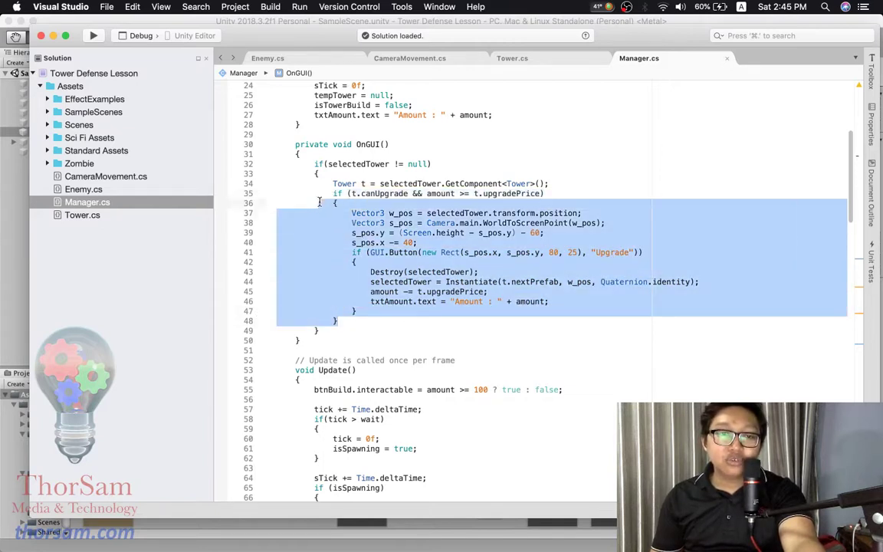
- Add blank lines after the canUpgrade block's closing brace, reviewing the null check and canUpgrade condition
{"action": "left_click", "coordinate": [366, 321]}
{"action": "key", "text": "Return"}
{"action": "key", "text": "Return"}
{"action": "key", "text": "Up"}
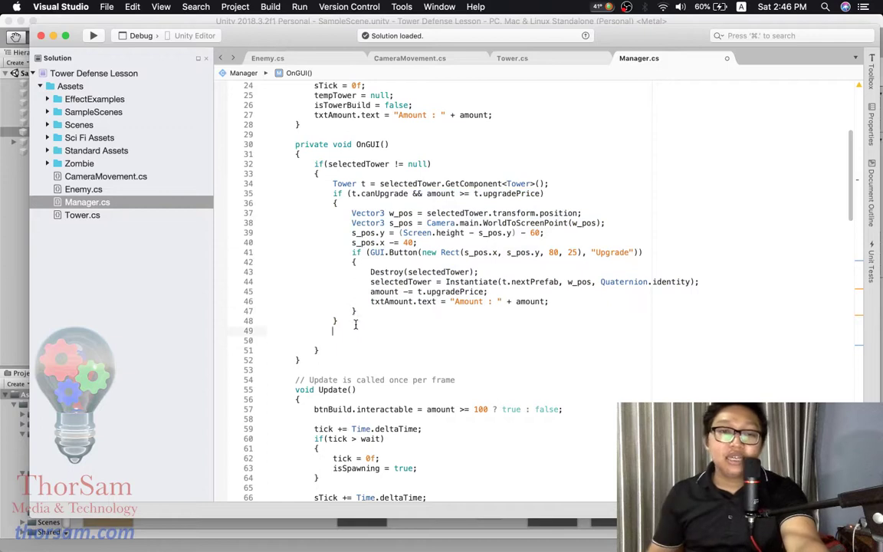
{"action": "left_click_drag", "start_coordinate": [432, 164], "coordinate": [316, 164]}
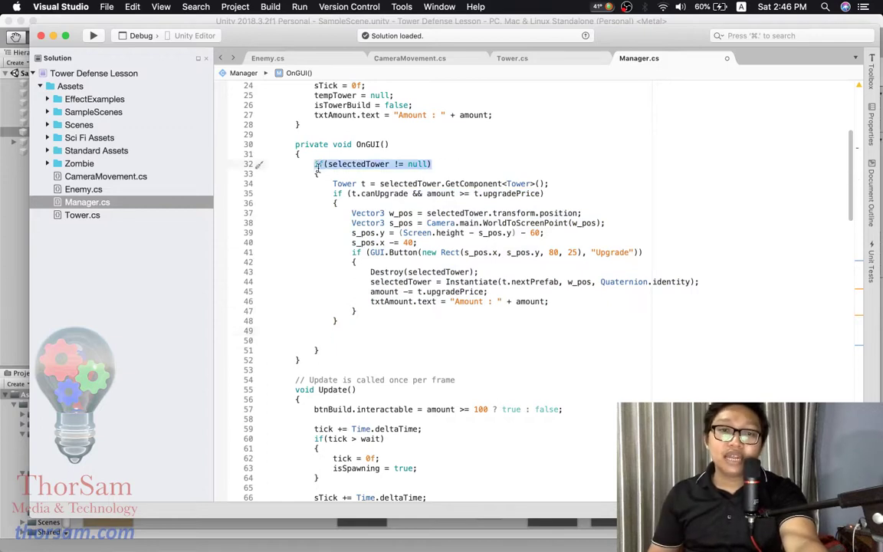
{"action": "left_click", "coordinate": [328, 177]}
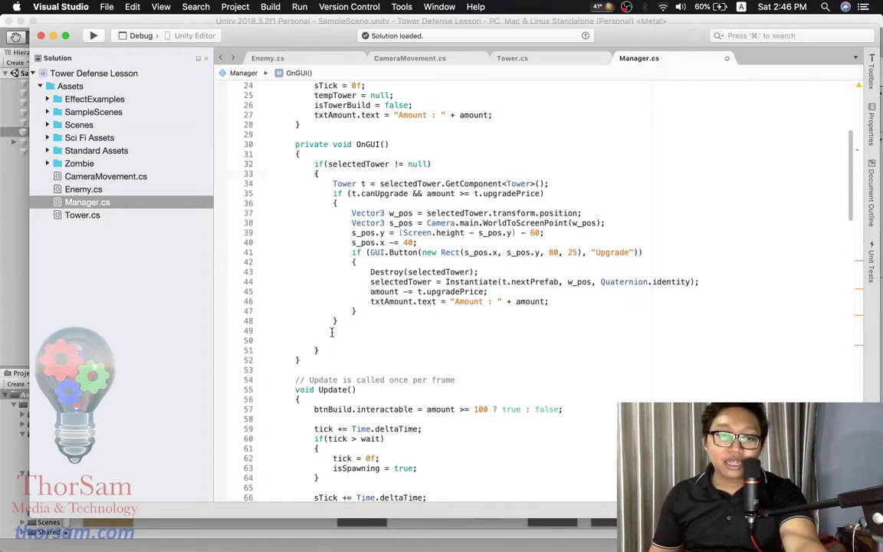
{"action": "left_click_drag", "start_coordinate": [552, 193], "coordinate": [332, 194]}
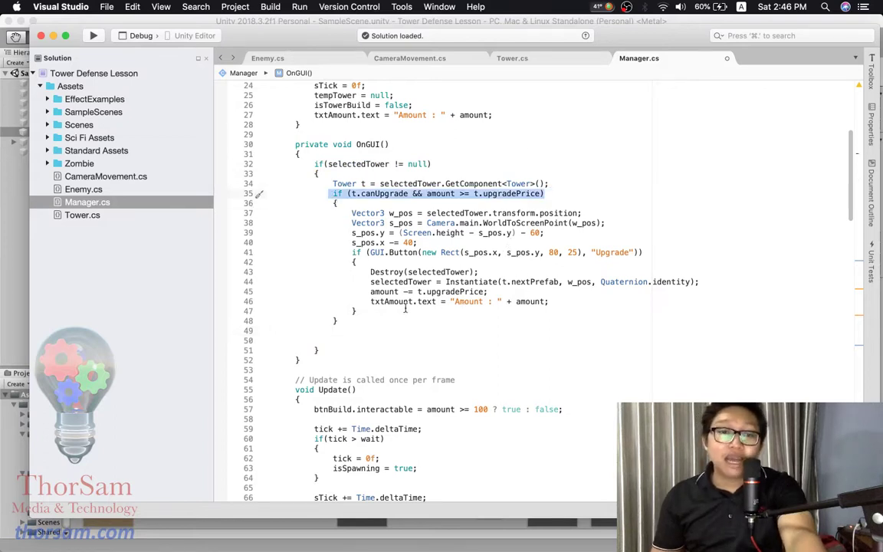
- Copy the Upgrade button's GUI.Button line 41 and paste it onto empty line 49
{"action": "left_click", "coordinate": [340, 332]}
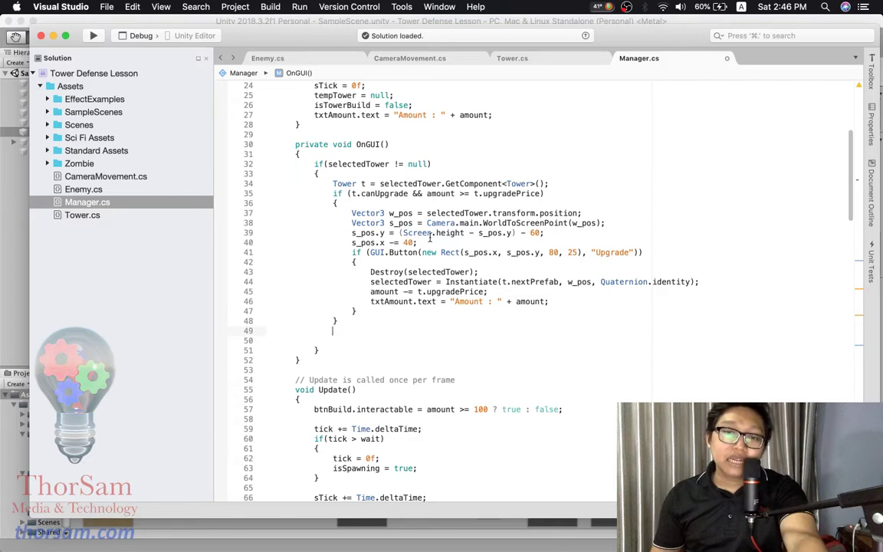
{"action": "left_click_drag", "start_coordinate": [644, 253], "coordinate": [354, 254]}
{"action": "key", "text": "super+c"}
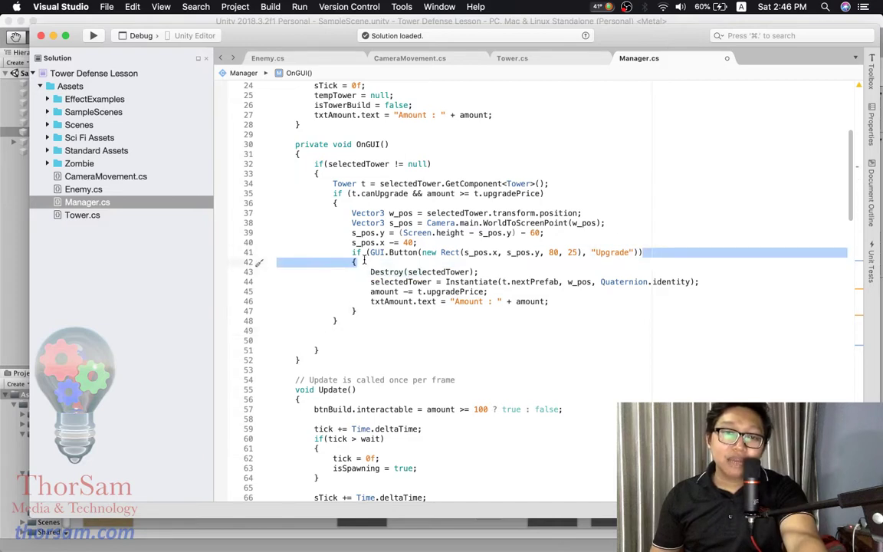
{"action": "left_click", "coordinate": [379, 336]}
{"action": "key", "text": "super+v"}
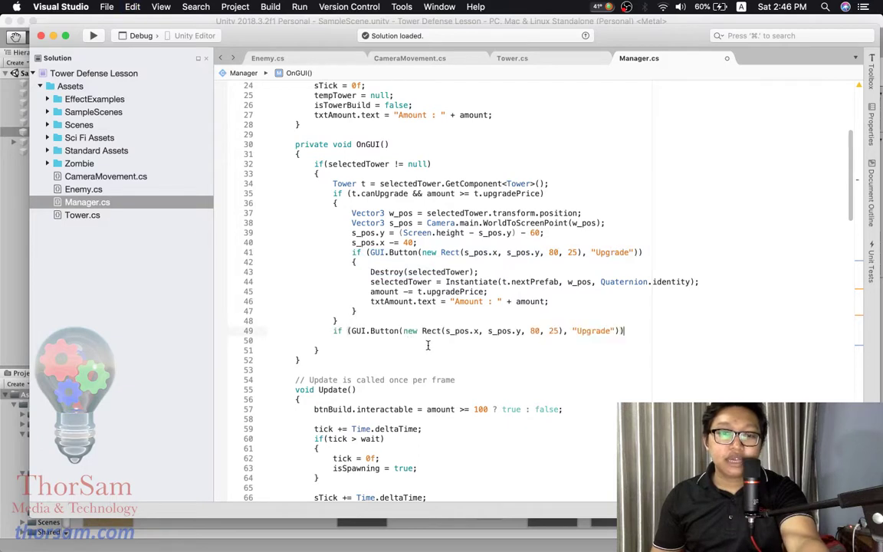
- Add an empty brace block under the pasted button line 49 and remove the extra blank line
{"action": "key", "text": "Down"}
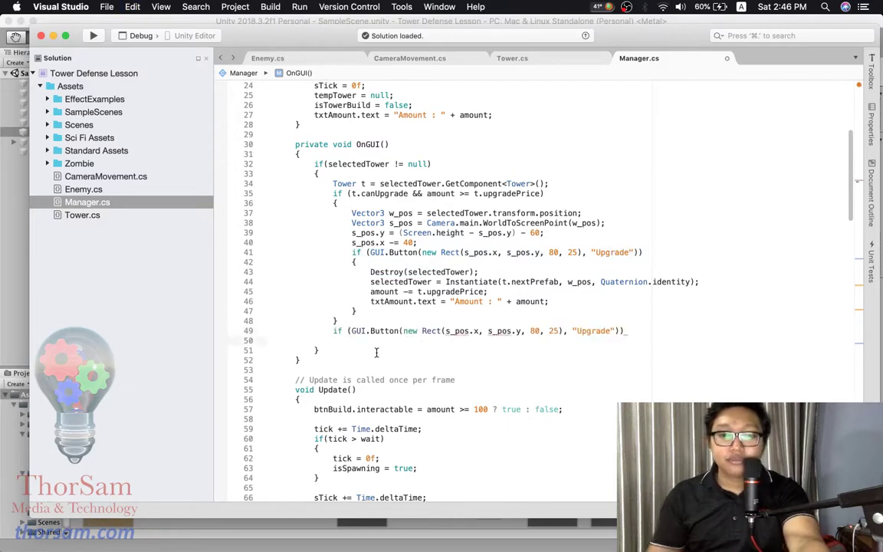
{"action": "left_click", "coordinate": [658, 334]}
{"action": "key", "text": "Return"}
{"action": "type", "text": "{"}
{"action": "key", "text": "Return"}
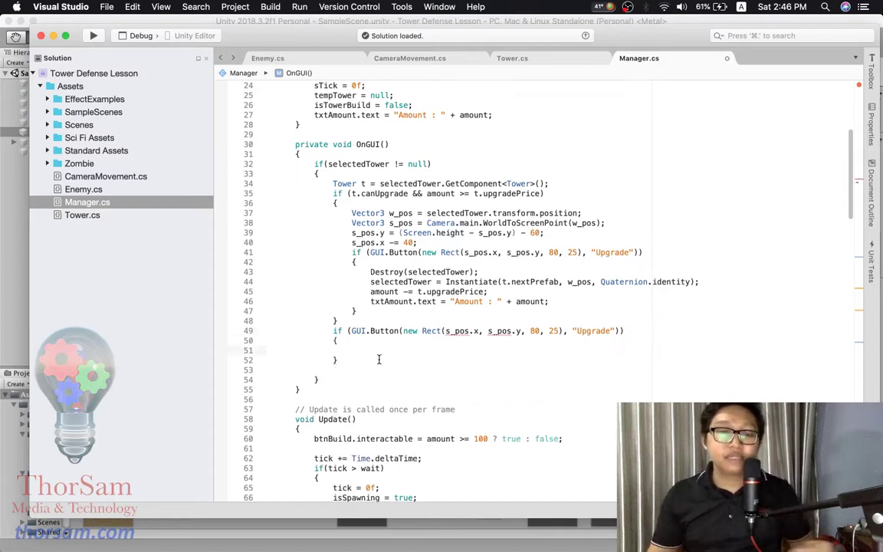
{"action": "left_click", "coordinate": [367, 373]}
{"action": "key", "text": "BackSpace"}
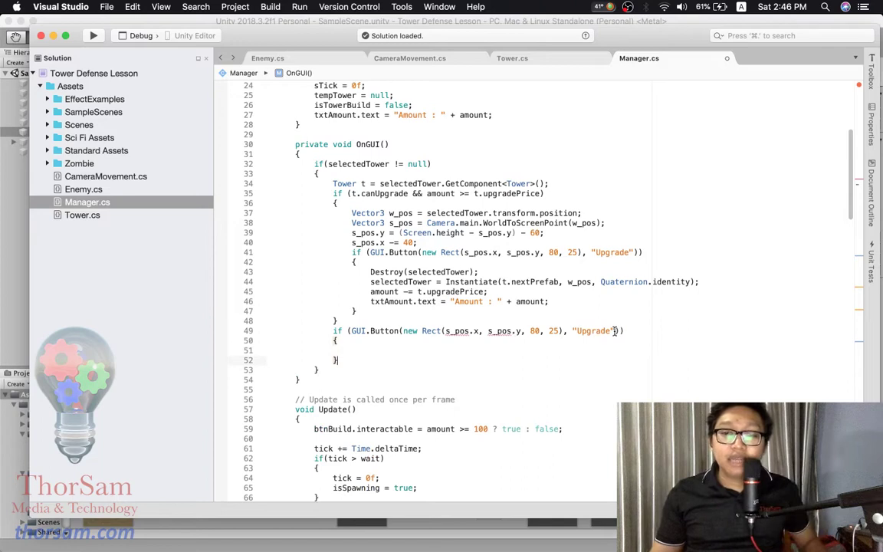
- Relabel the copied button from 'Upgrade' to 'Sell' and review the Sell button line
{"action": "left_click_drag", "start_coordinate": [612, 330], "coordinate": [580, 332]}
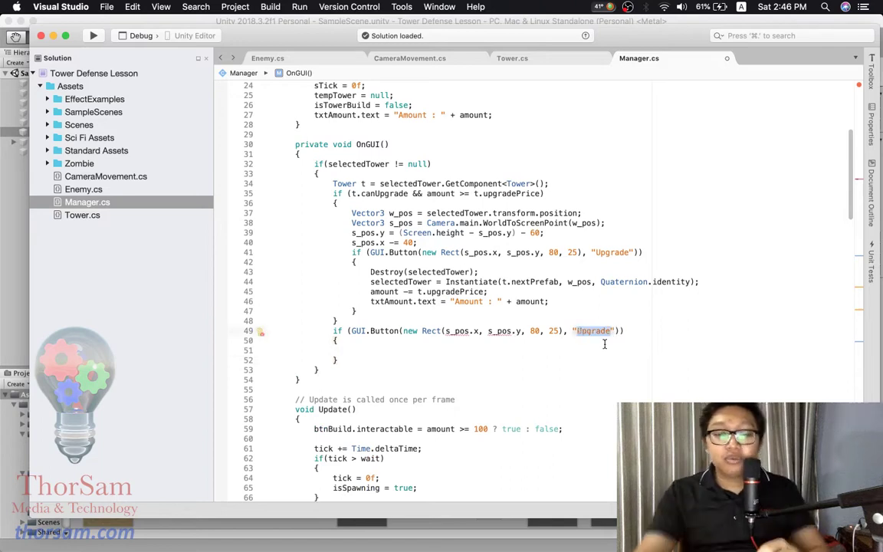
{"action": "type", "text": "Sell"}
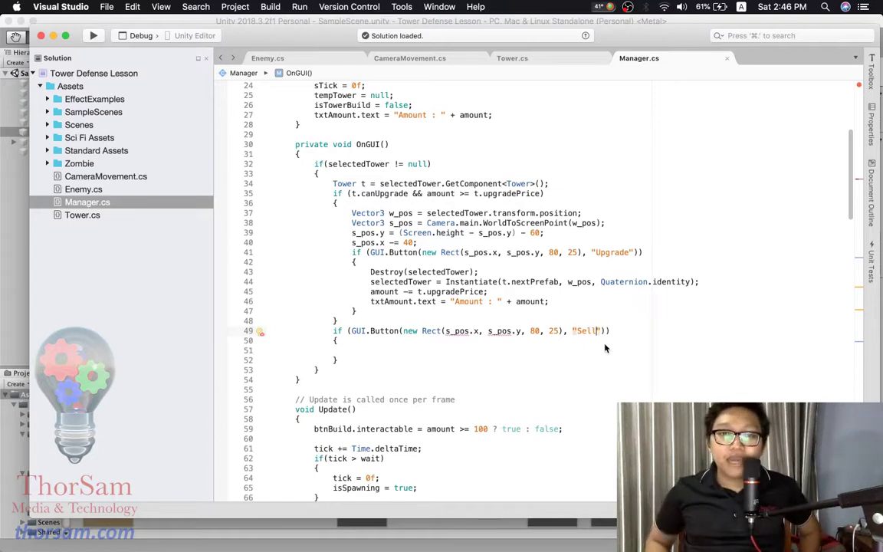
{"action": "left_click_drag", "start_coordinate": [316, 164], "coordinate": [432, 163]}
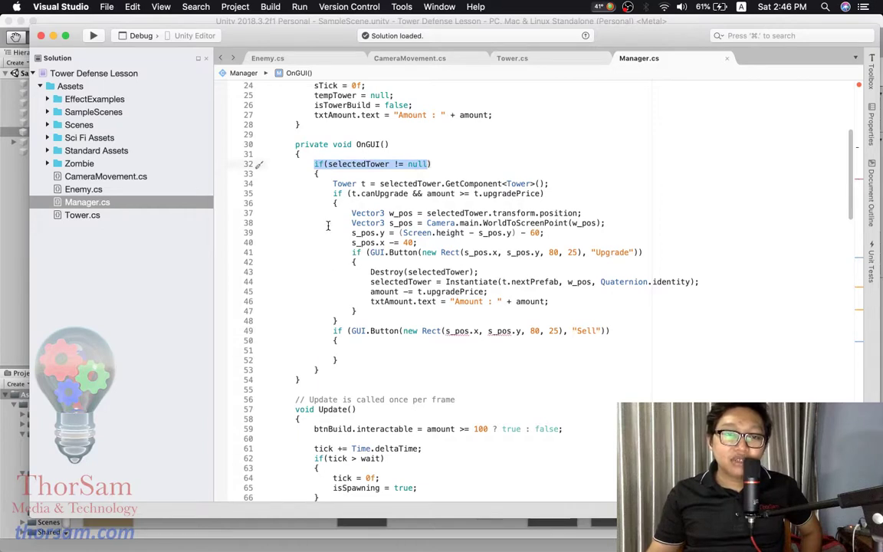
{"action": "left_click_drag", "start_coordinate": [336, 332], "coordinate": [611, 330]}
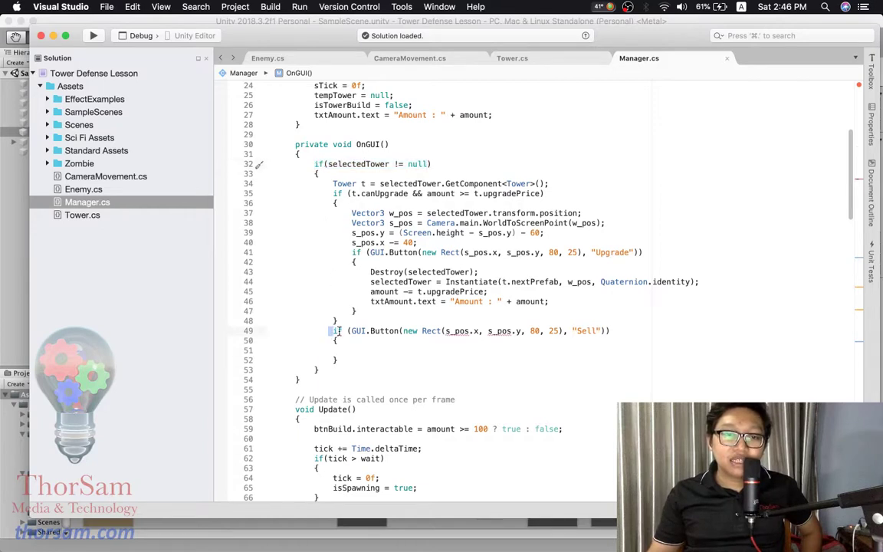
{"action": "left_click", "coordinate": [616, 331]}
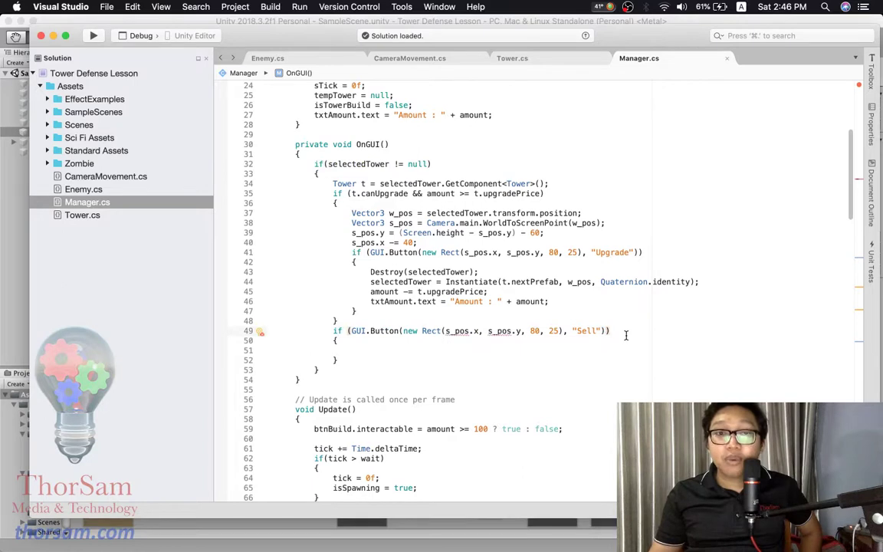
{"action": "key", "text": "super+Tab"}
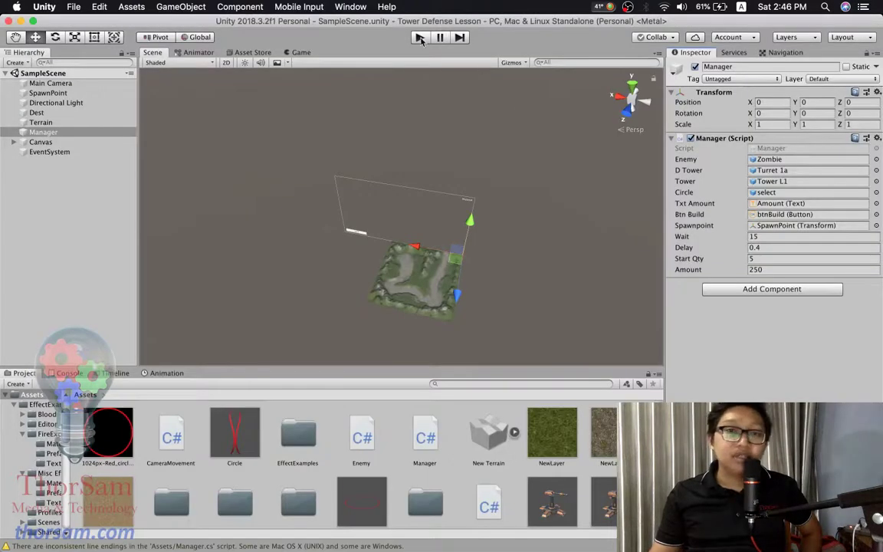
- Try play mode; Unity refuses with error CS0103, 's_pos' missing at Manager.cs line 49
{"action": "left_click", "coordinate": [418, 38]}
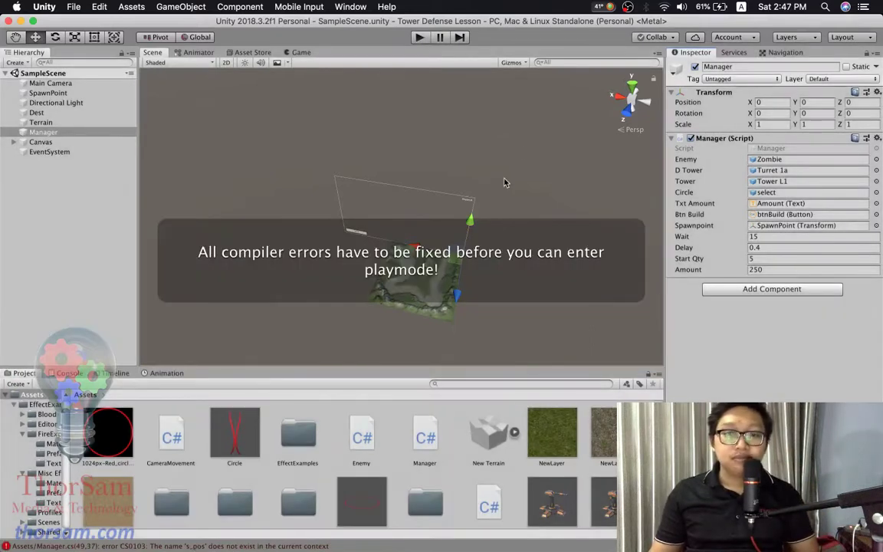
{"action": "mouse_move", "coordinate": [536, 547]}
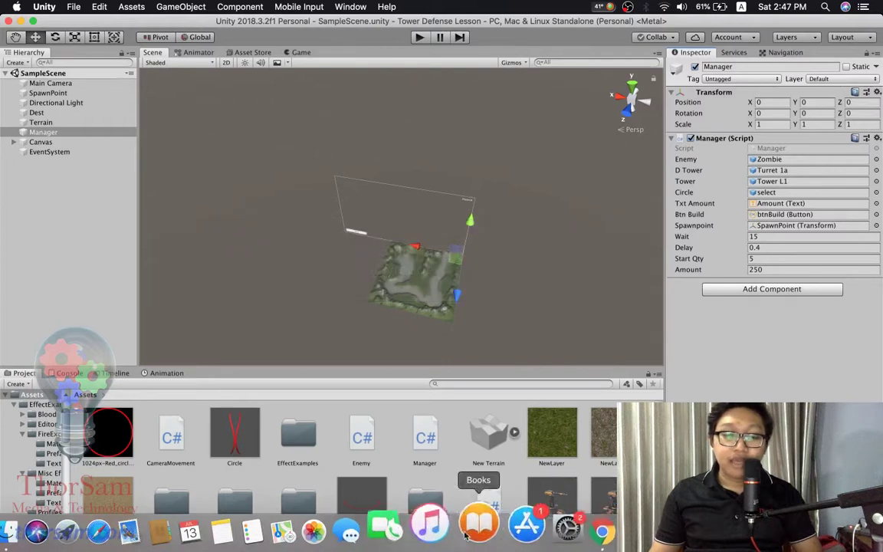
{"action": "left_click", "coordinate": [613, 533]}
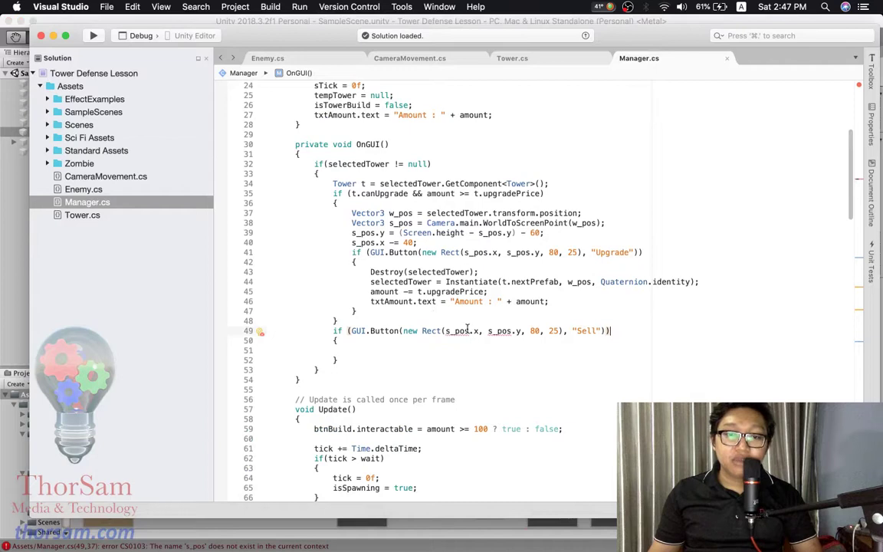
- Locate the uses of s_pos and its w_pos/s_pos declarations on lines 37–40
{"action": "scroll", "coordinate": [518, 368], "scroll_direction": "up", "scroll_amount": 3}
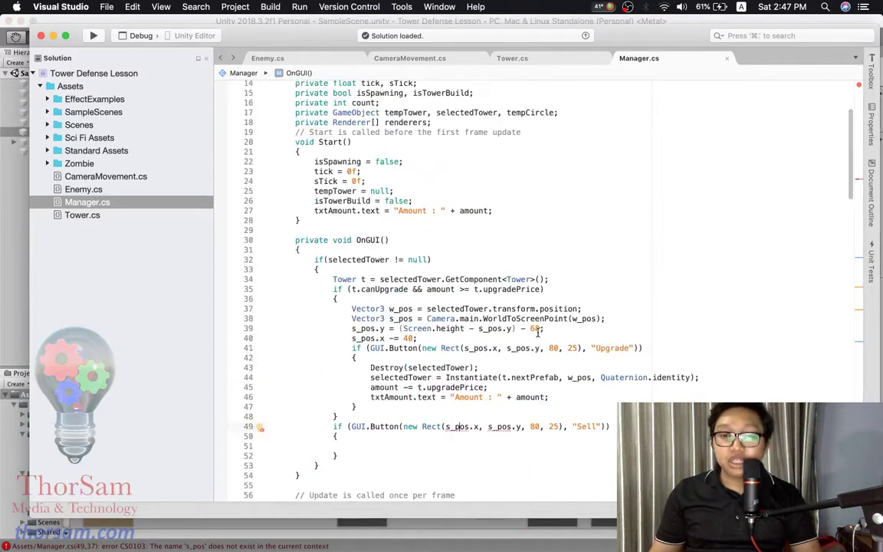
{"action": "scroll", "coordinate": [537, 333], "scroll_direction": "down", "scroll_amount": 5}
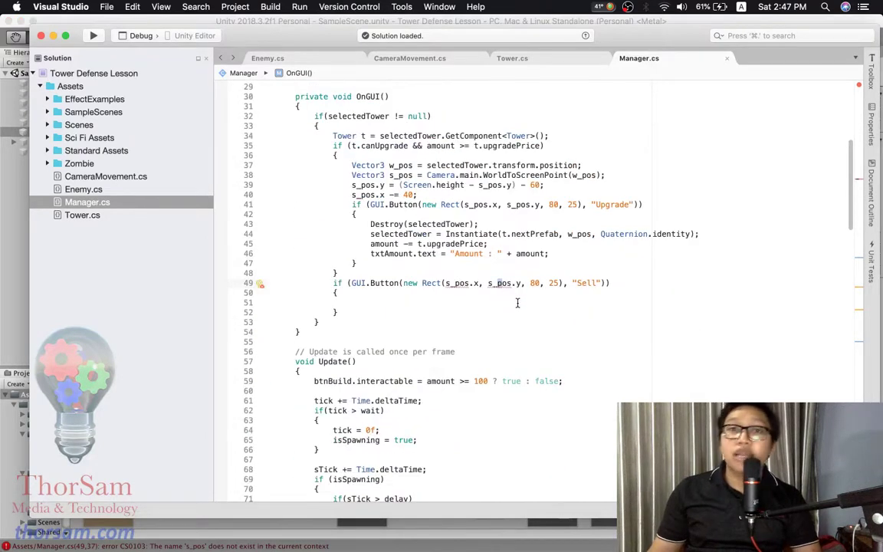
{"action": "left_click", "coordinate": [379, 265]}
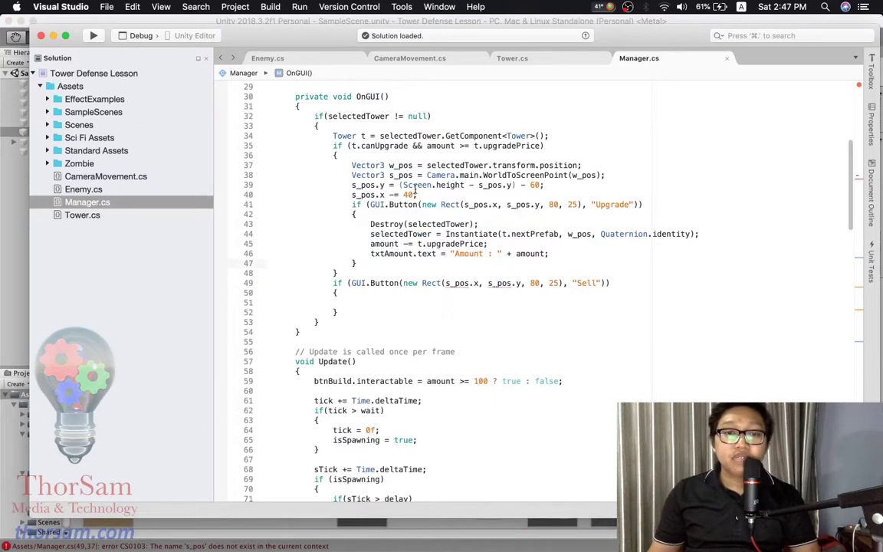
{"action": "left_click", "coordinate": [368, 195]}
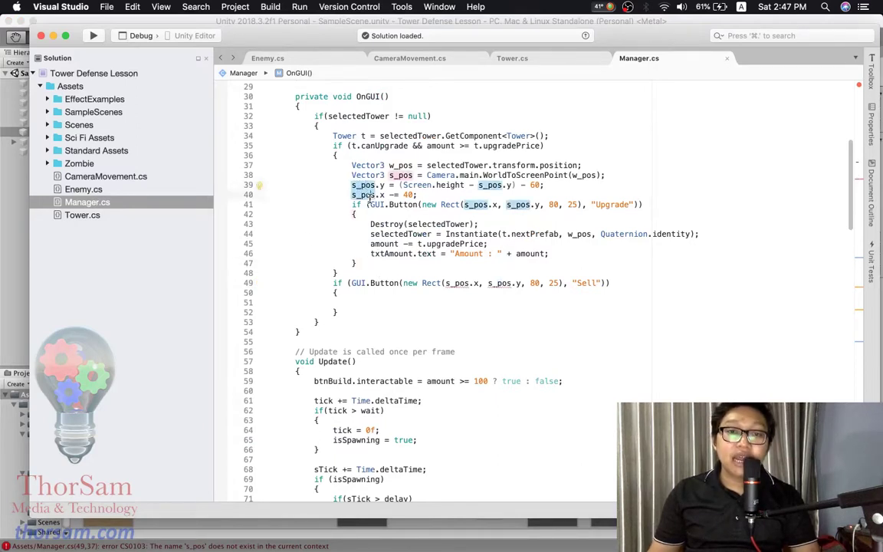
{"action": "left_click", "coordinate": [412, 175]}
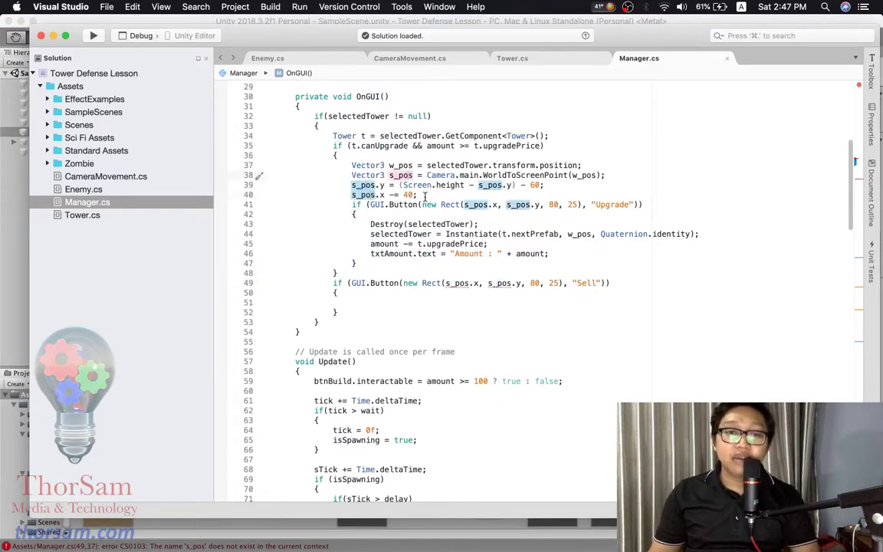
{"action": "left_click_drag", "start_coordinate": [425, 195], "coordinate": [353, 166]}
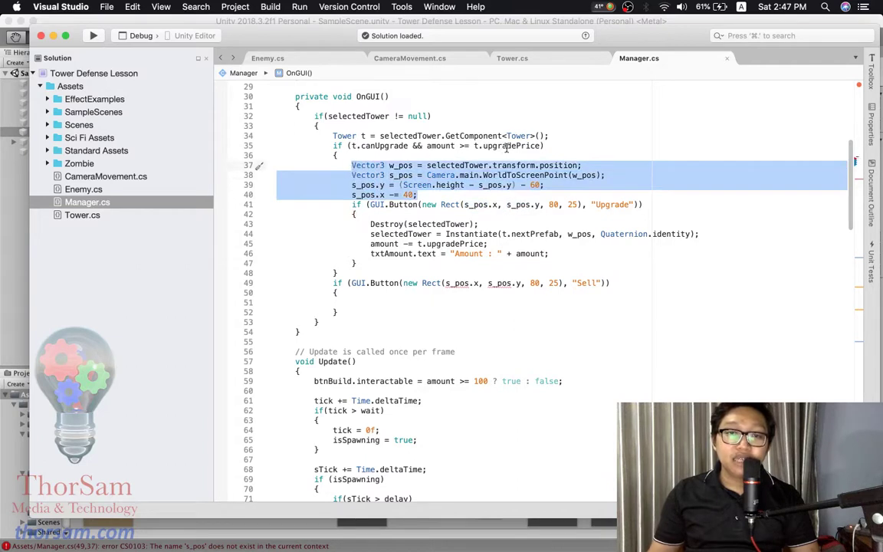
{"action": "left_click", "coordinate": [337, 155]}
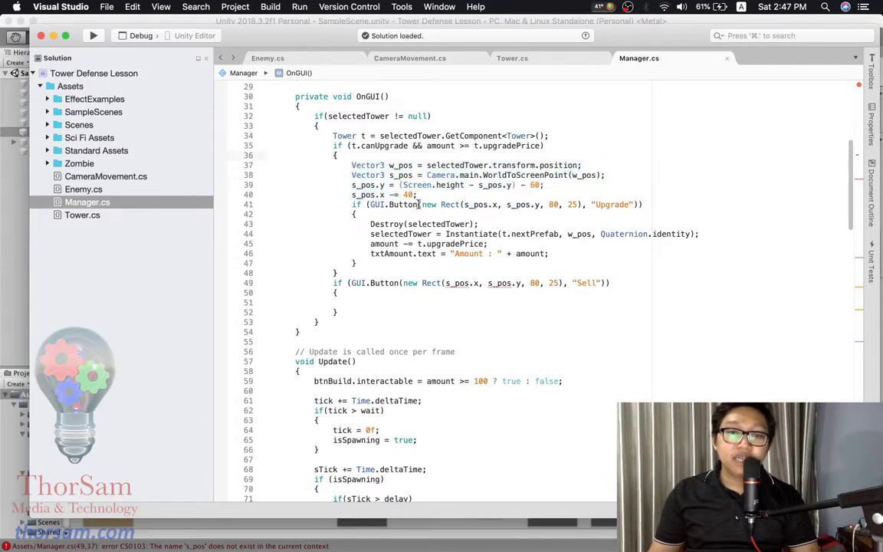
- Move the w_pos and s_pos lines above the canUpgrade check, right after the GetComponent<Tower>() line
{"action": "left_click_drag", "start_coordinate": [431, 197], "coordinate": [352, 165]}
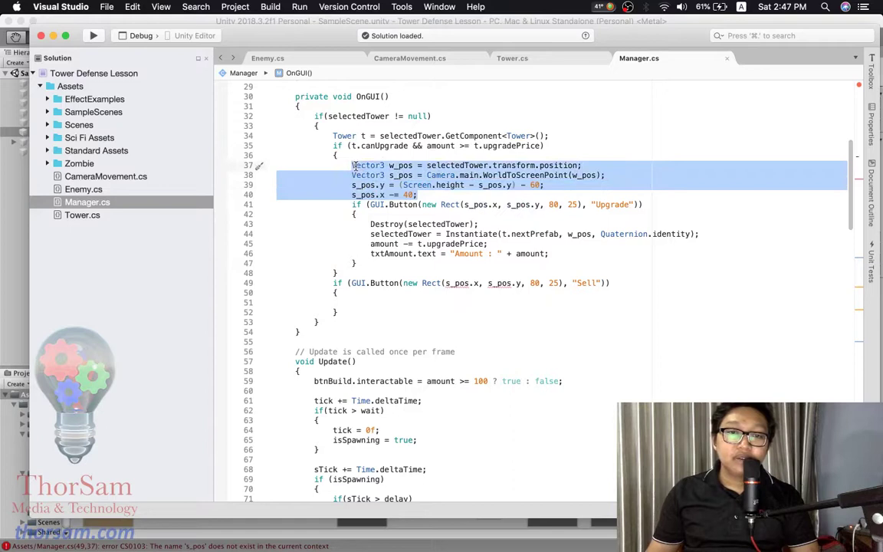
{"action": "key", "text": "super+x"}
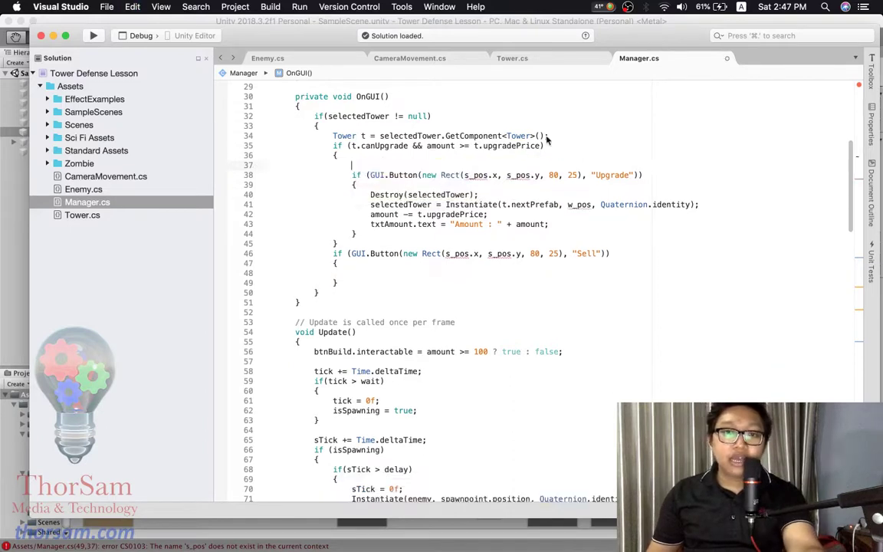
{"action": "key", "text": "Return"}
{"action": "key", "text": "super+v"}
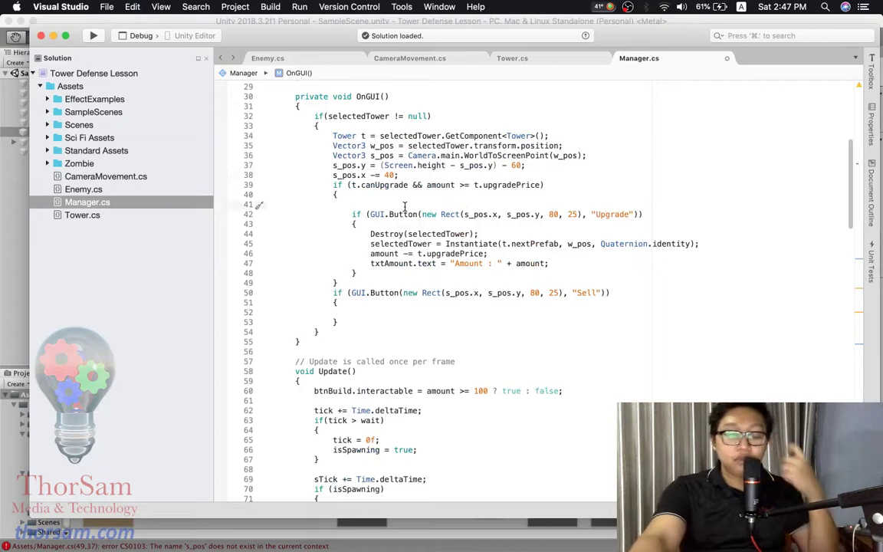
{"action": "key", "text": "BackSpace"}
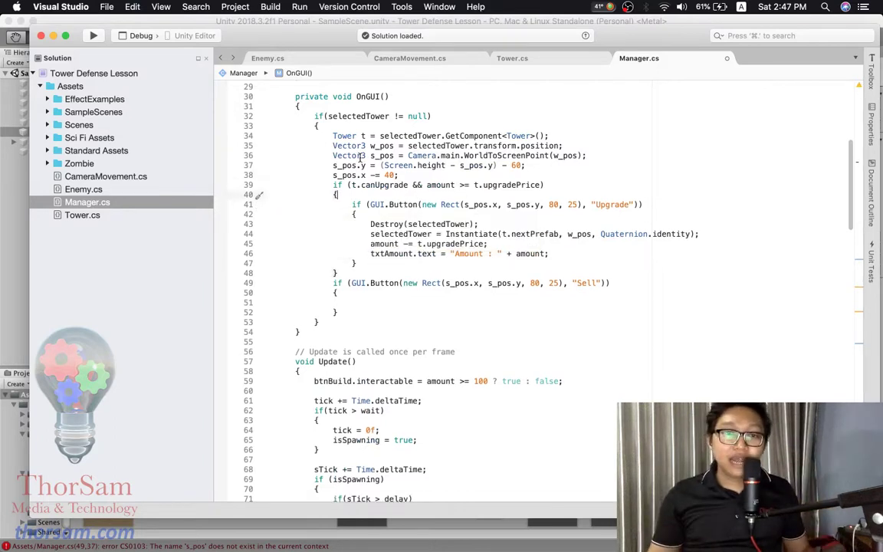
{"action": "left_click_drag", "start_coordinate": [370, 156], "coordinate": [394, 156]}
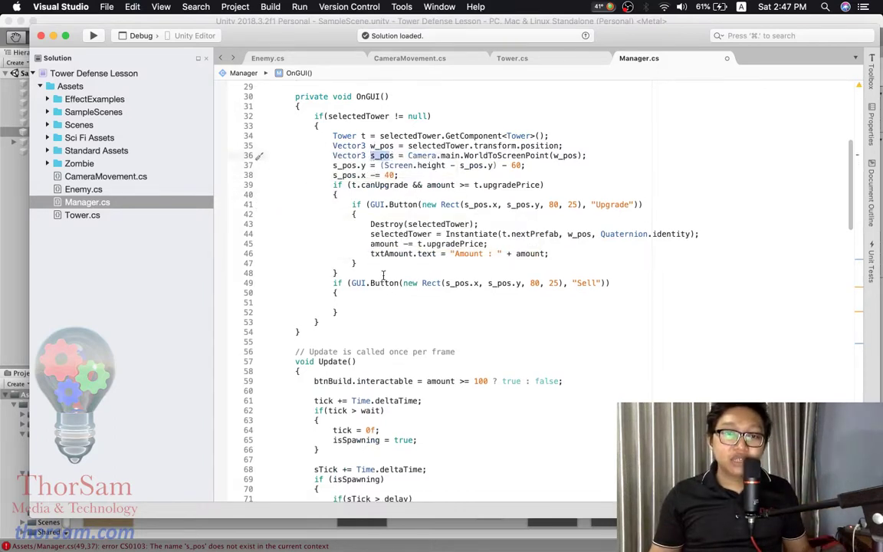
{"action": "left_click_drag", "start_coordinate": [447, 283], "coordinate": [468, 284]}
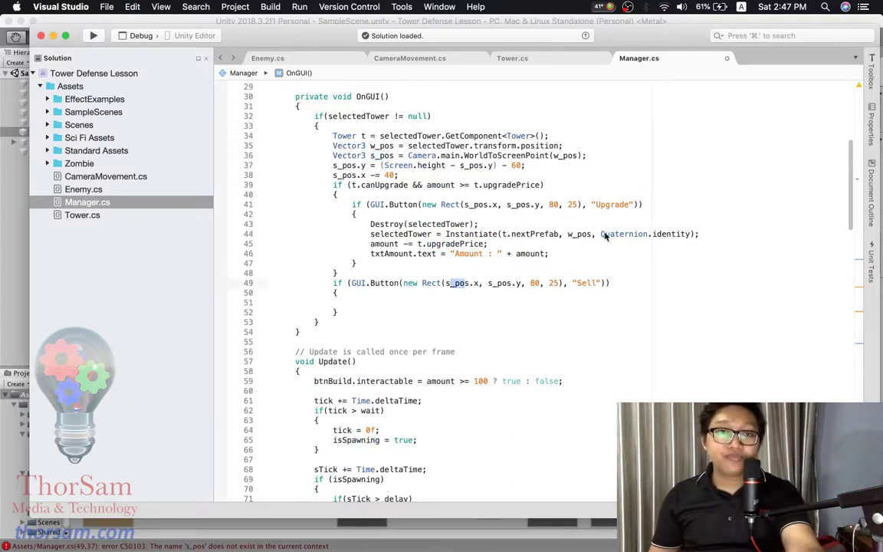
{"action": "key", "text": "super+Tab"}
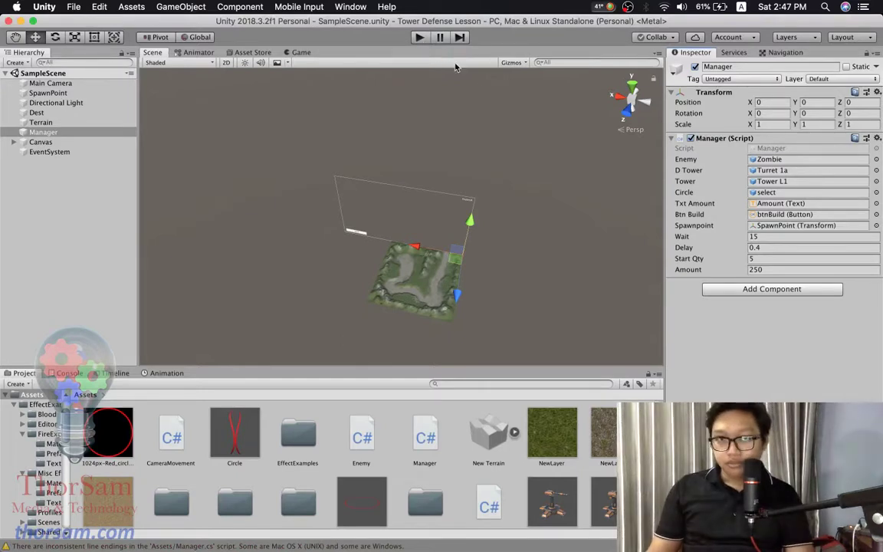
- Play-test by building a tower for 100 and selecting it, revealing Sell drawn over Upgrade
{"action": "left_click", "coordinate": [419, 37]}
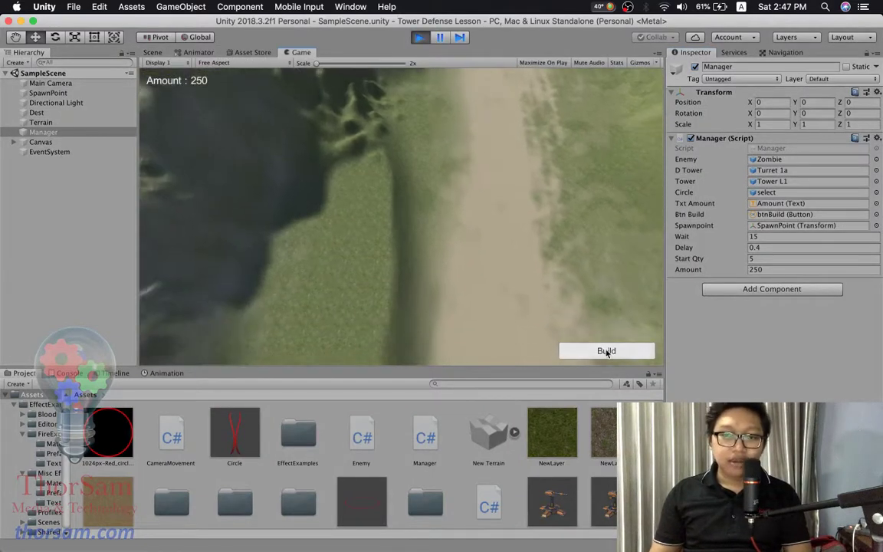
{"action": "left_click", "coordinate": [595, 351]}
{"action": "left_click", "coordinate": [358, 242]}
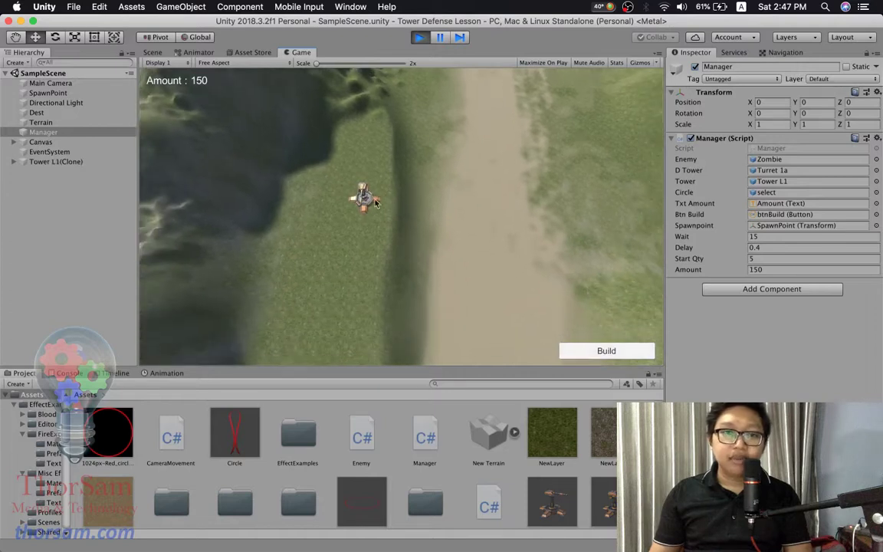
{"action": "left_click", "coordinate": [366, 198]}
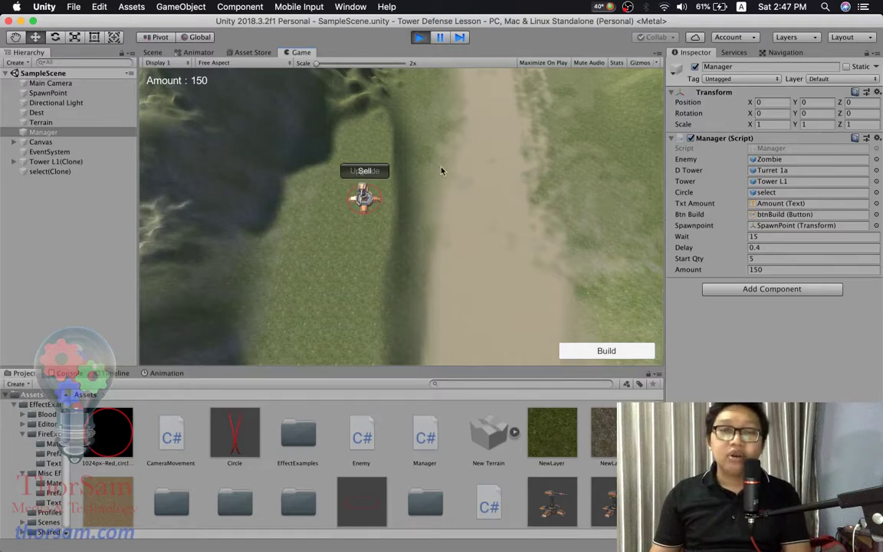
{"action": "left_click", "coordinate": [420, 37]}
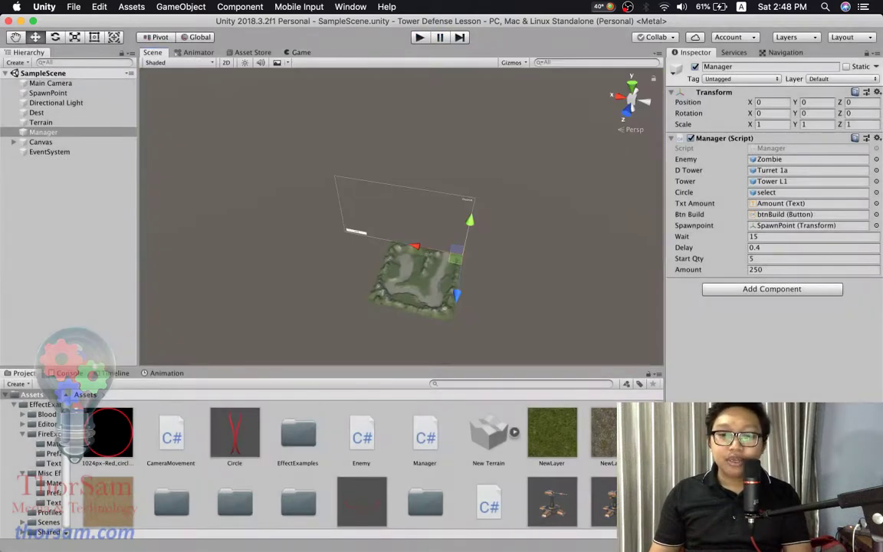
{"action": "mouse_move", "coordinate": [560, 544]}
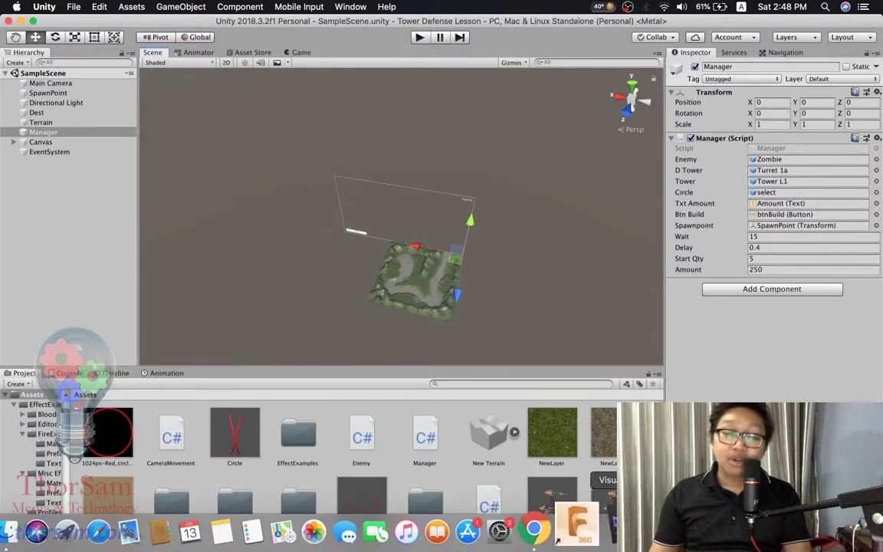
{"action": "left_click", "coordinate": [560, 538]}
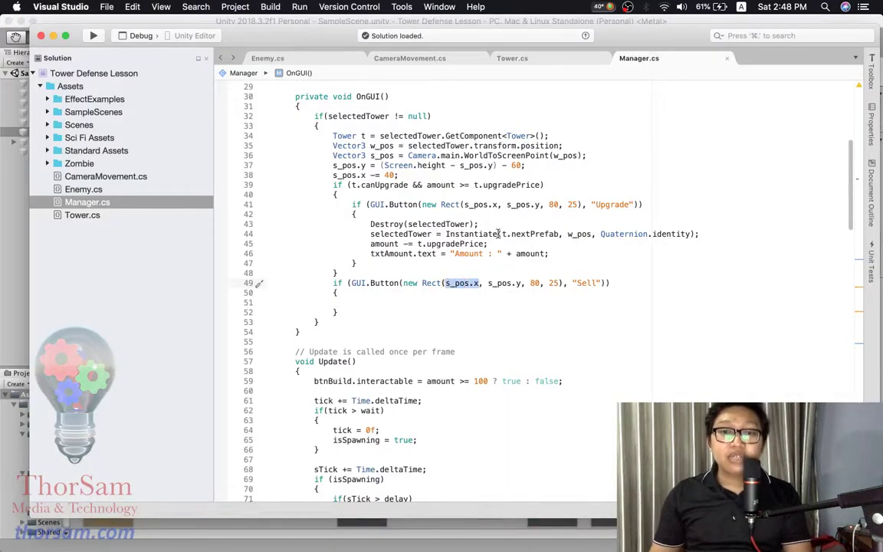
- Set the Sell button's Rect y to s_pos.y + 30, below the 25-high Upgrade button
{"action": "left_click_drag", "start_coordinate": [507, 205], "coordinate": [540, 205]}
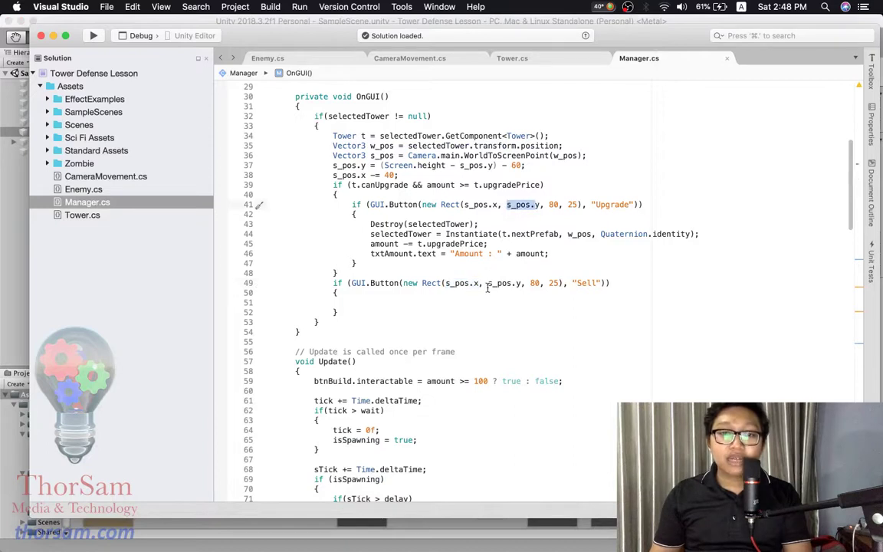
{"action": "left_click_drag", "start_coordinate": [488, 285], "coordinate": [522, 286]}
{"action": "left_click", "coordinate": [506, 275]}
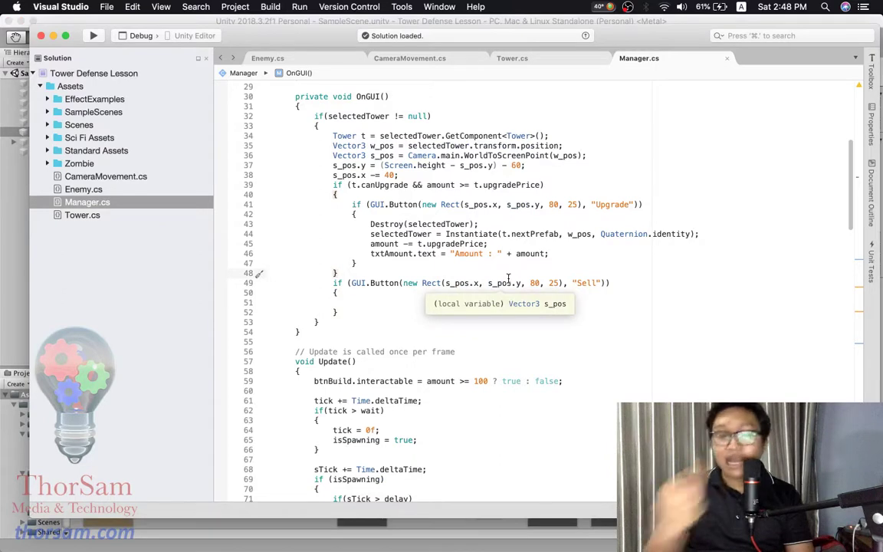
{"action": "left_click", "coordinate": [519, 285]}
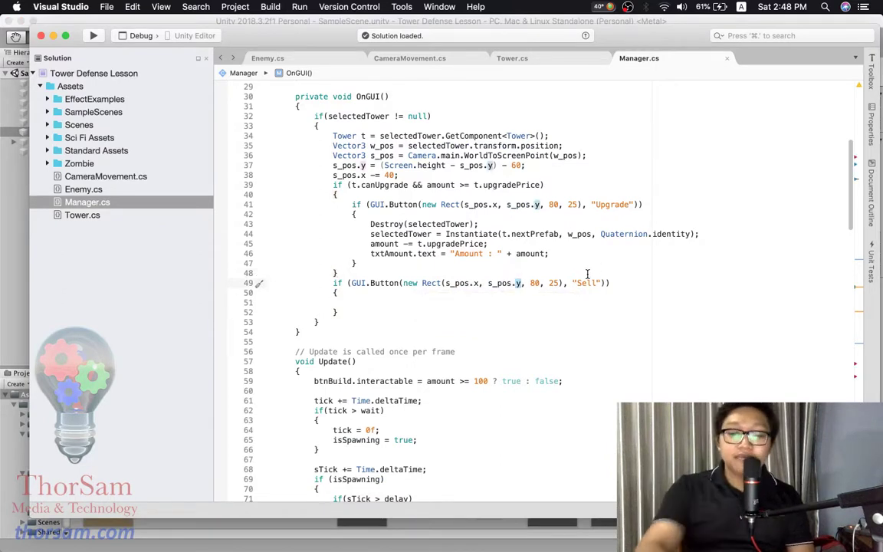
{"action": "type", "text": "+"}
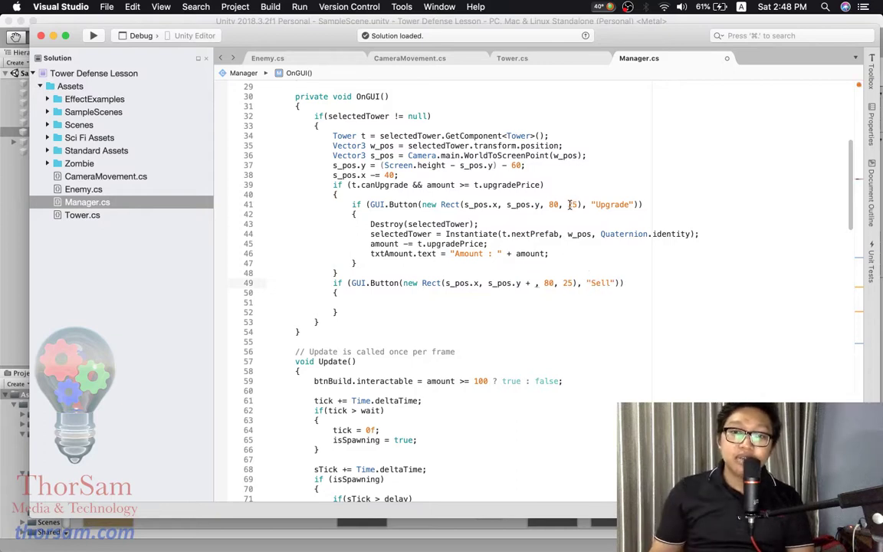
{"action": "double_click", "coordinate": [572, 234]}
{"action": "type", "text": "w_pos"}
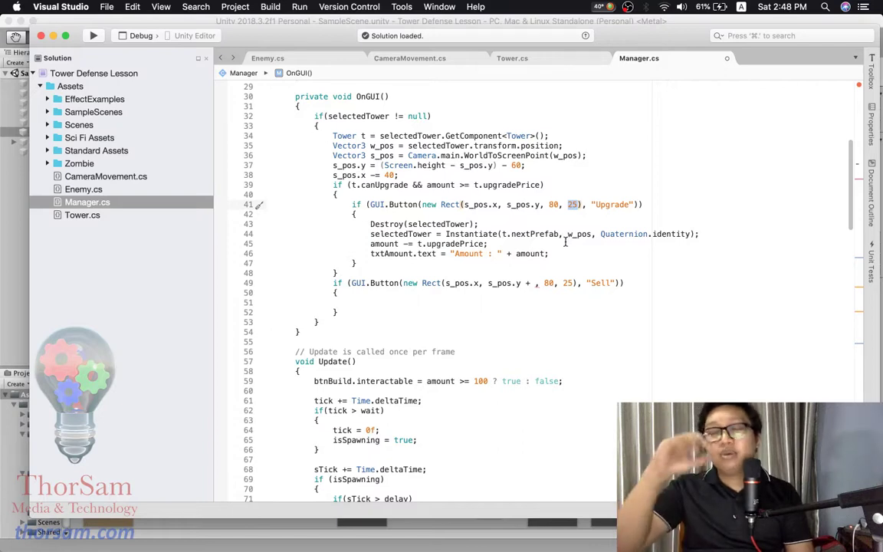
{"action": "left_click", "coordinate": [531, 283]}
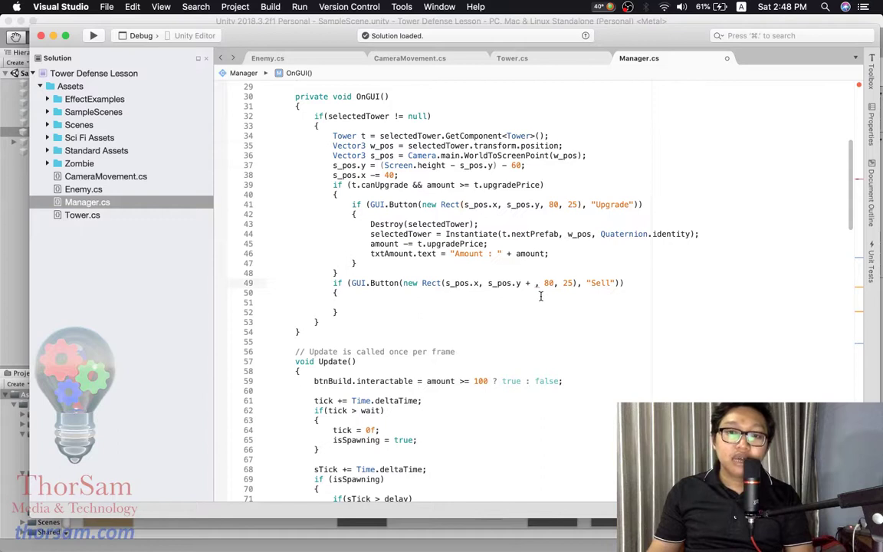
{"action": "type", "text": "30"}
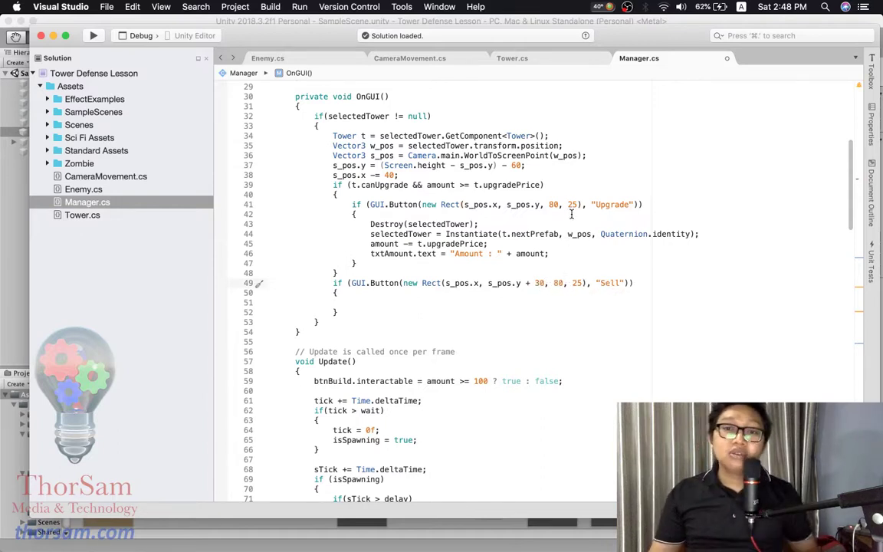
{"action": "left_click", "coordinate": [575, 205]}
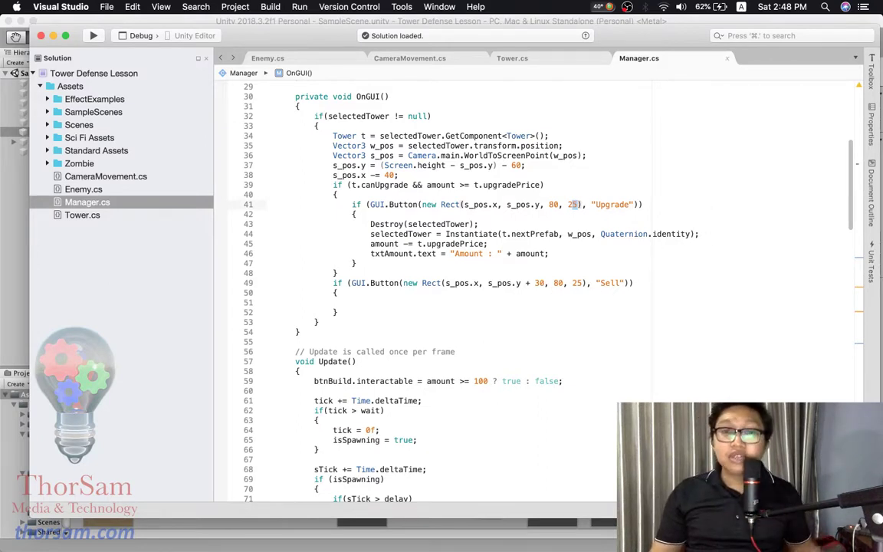
{"action": "mouse_move", "coordinate": [345, 548]}
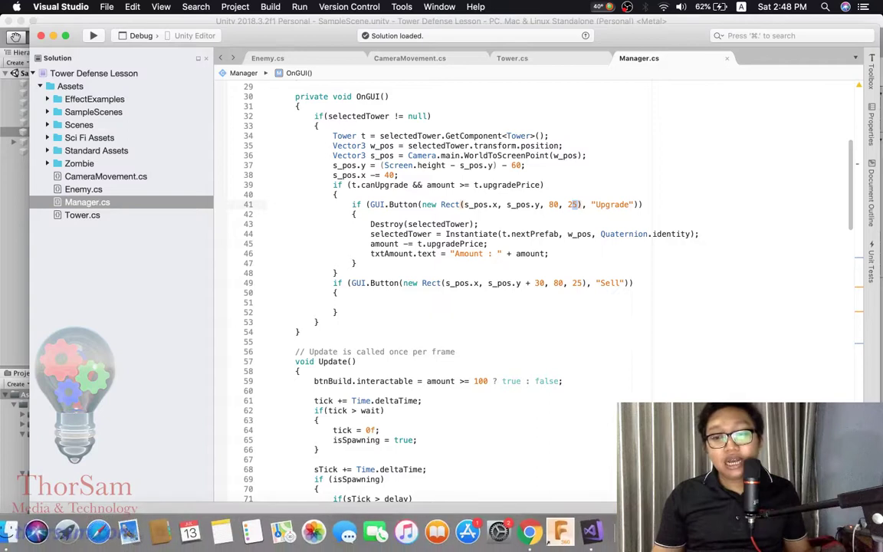
{"action": "key", "text": "super+Tab"}
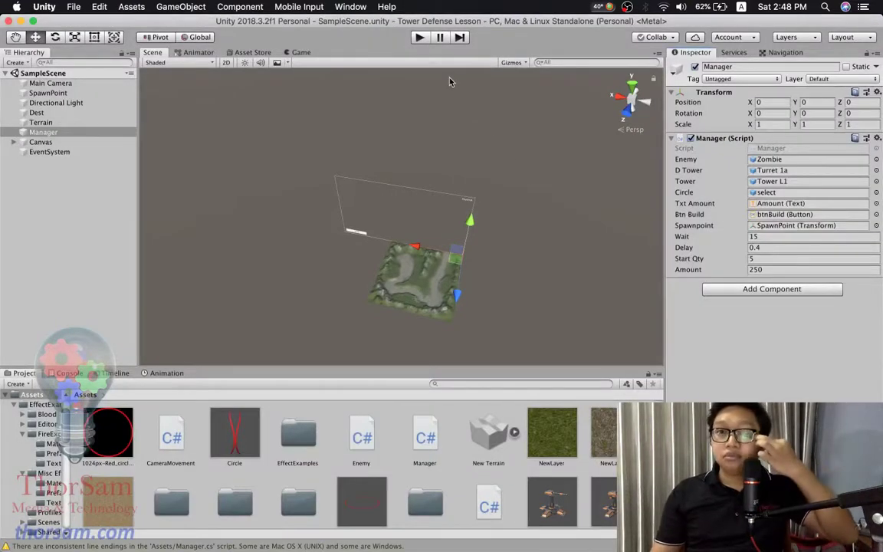
{"action": "key", "text": "super+p"}
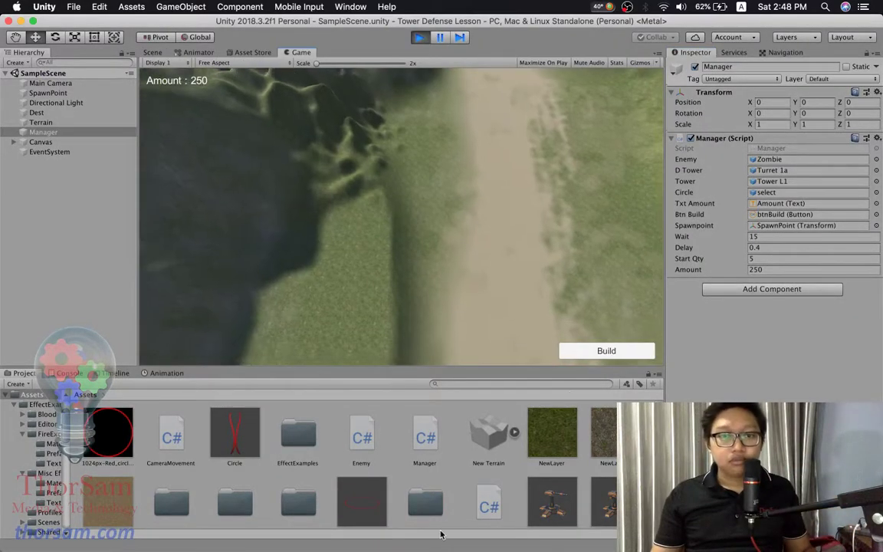
{"action": "left_click", "coordinate": [606, 351]}
{"action": "left_click", "coordinate": [360, 235]}
{"action": "left_click", "coordinate": [358, 237]}
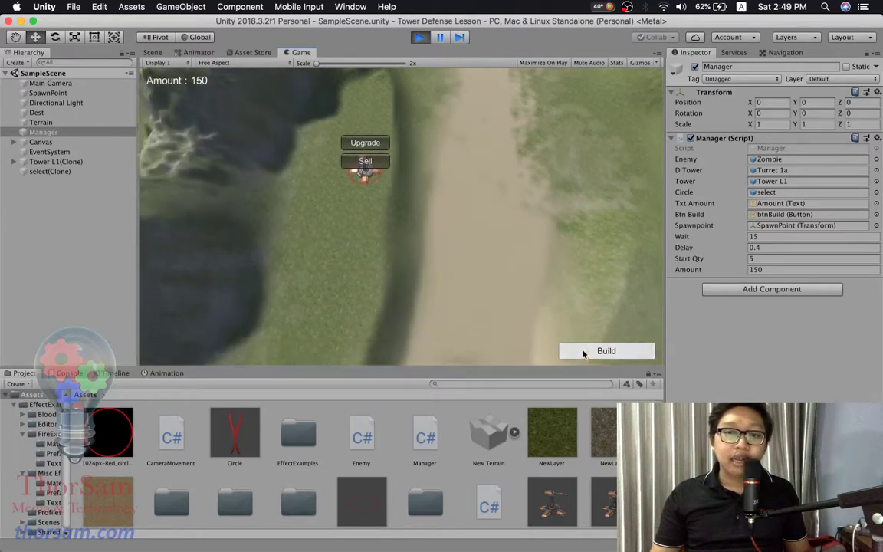
{"action": "left_click", "coordinate": [607, 350]}
{"action": "left_click", "coordinate": [345, 250]}
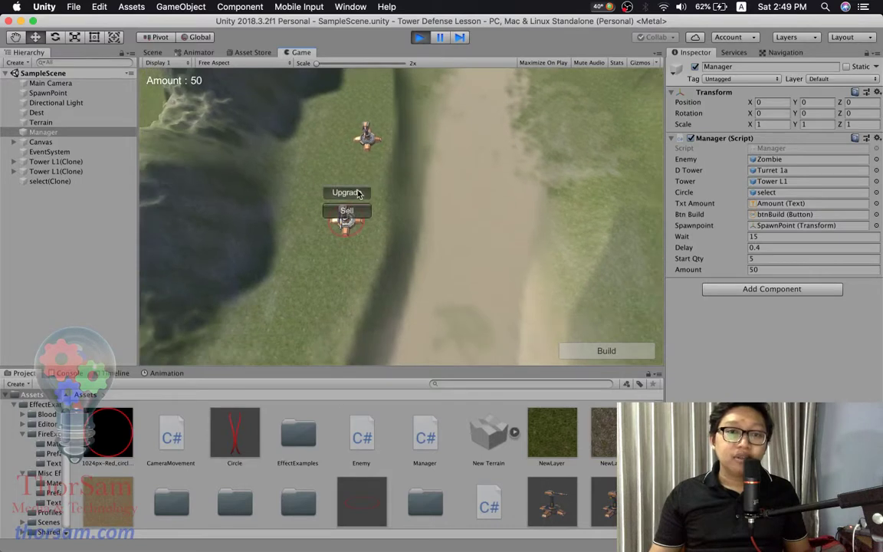
{"action": "left_click", "coordinate": [353, 201]}
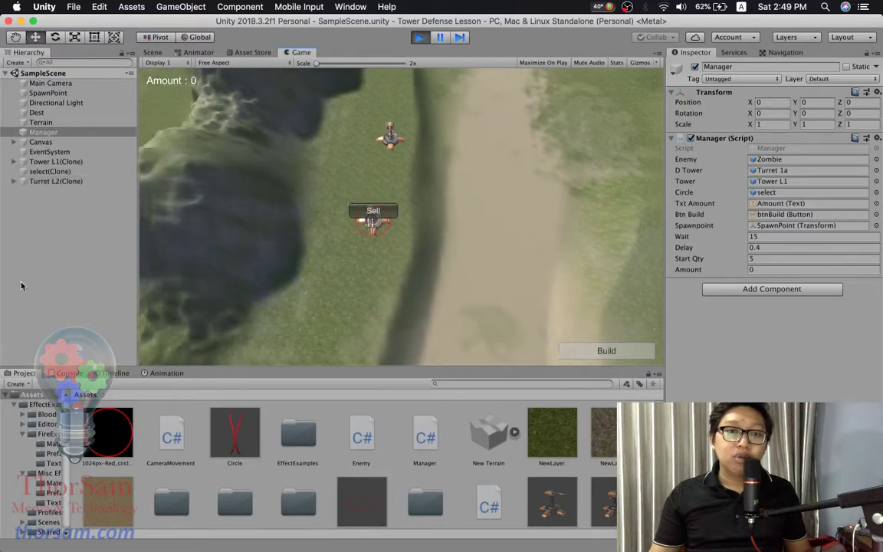
{"action": "left_click", "coordinate": [397, 140]}
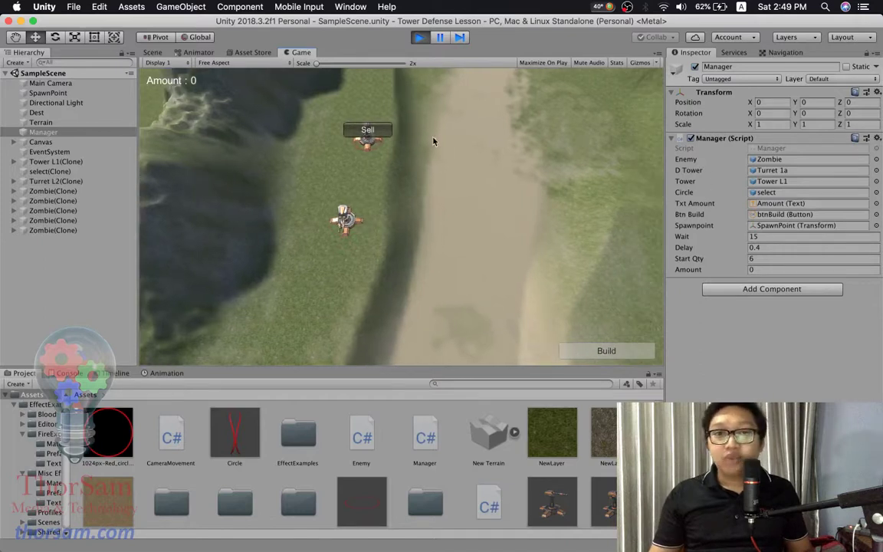
{"action": "left_click", "coordinate": [420, 38]}
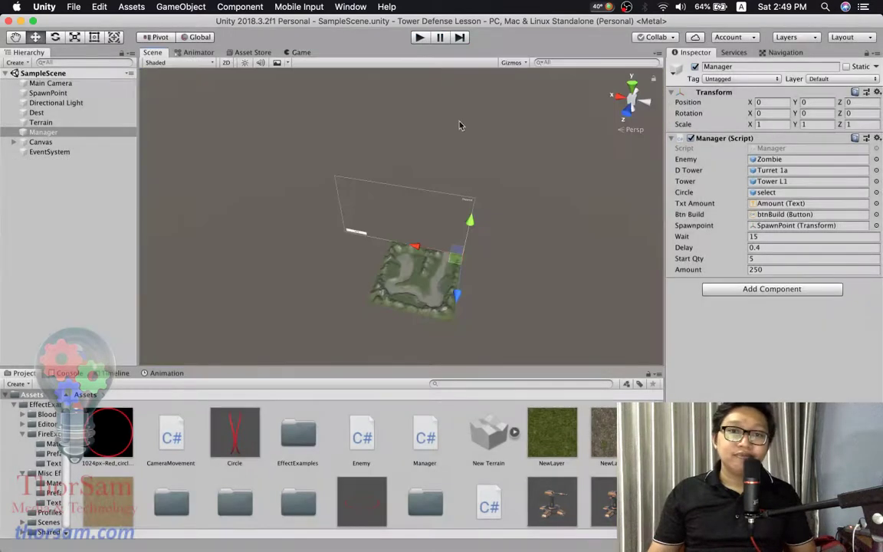
{"action": "left_click", "coordinate": [420, 39]}
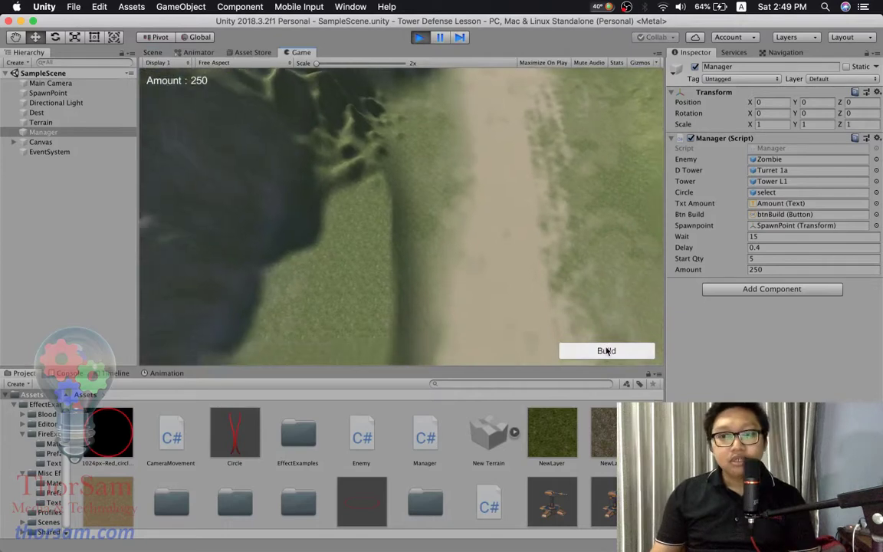
{"action": "left_click", "coordinate": [606, 351]}
{"action": "left_click", "coordinate": [371, 299]}
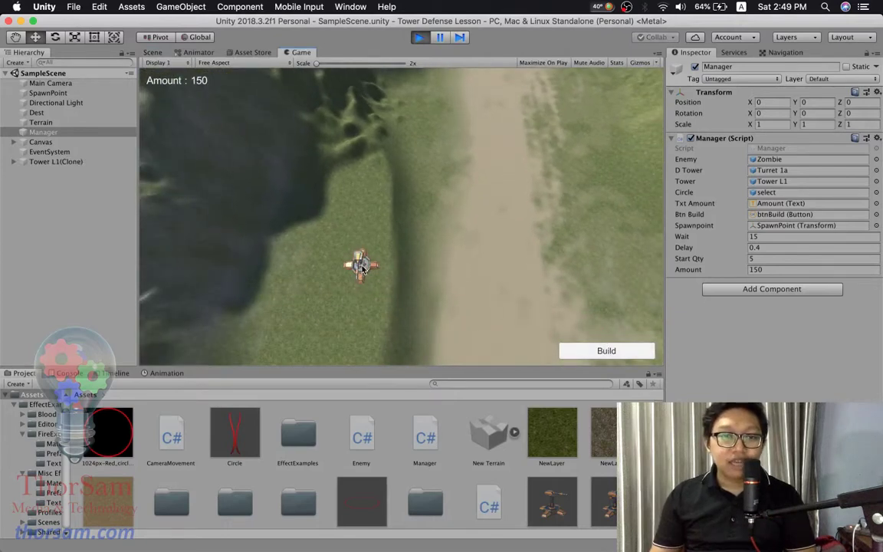
{"action": "left_click", "coordinate": [364, 266]}
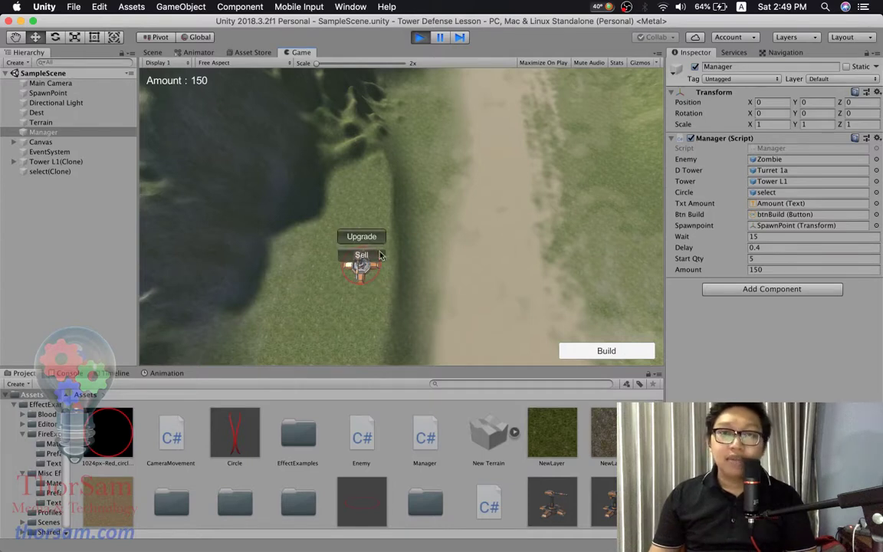
{"action": "left_click", "coordinate": [421, 37]}
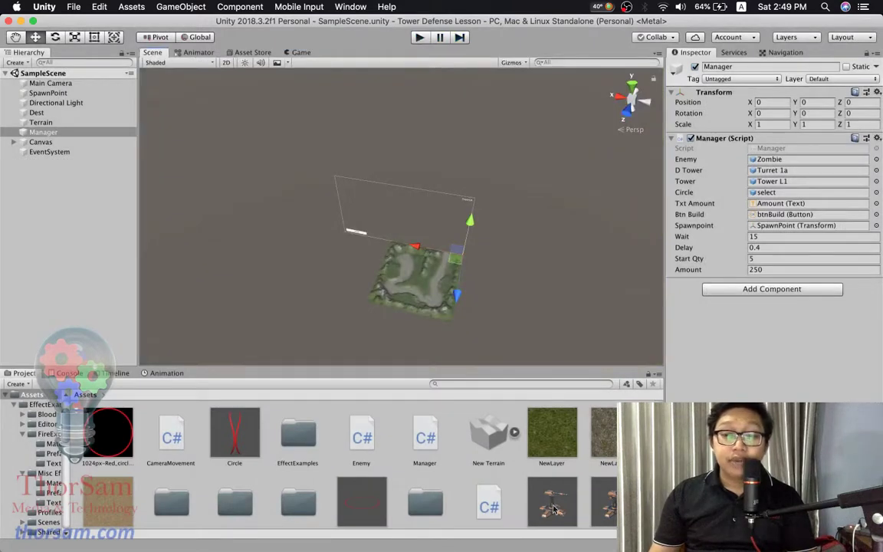
{"action": "double_click", "coordinate": [771, 148]}
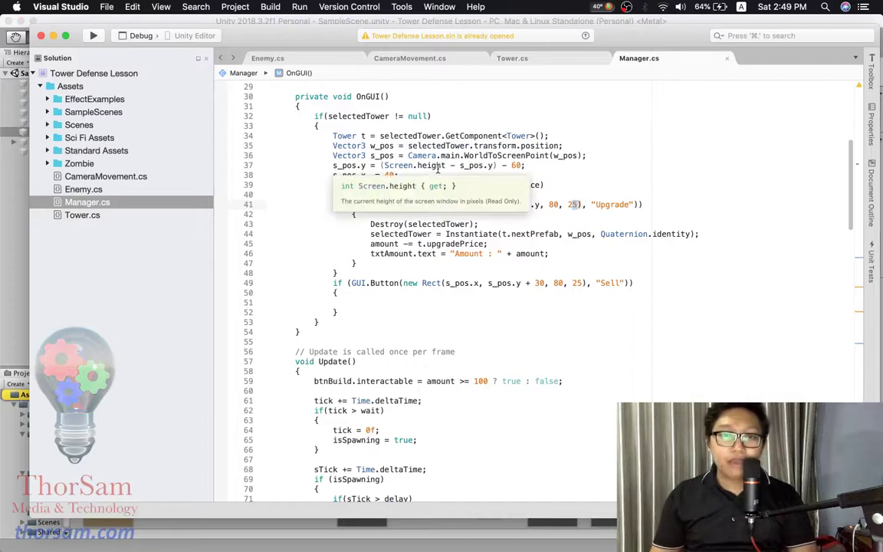
- Change the 60 offset to 90 in the s_pos.y calculation on line 37
{"action": "left_click", "coordinate": [564, 224]}
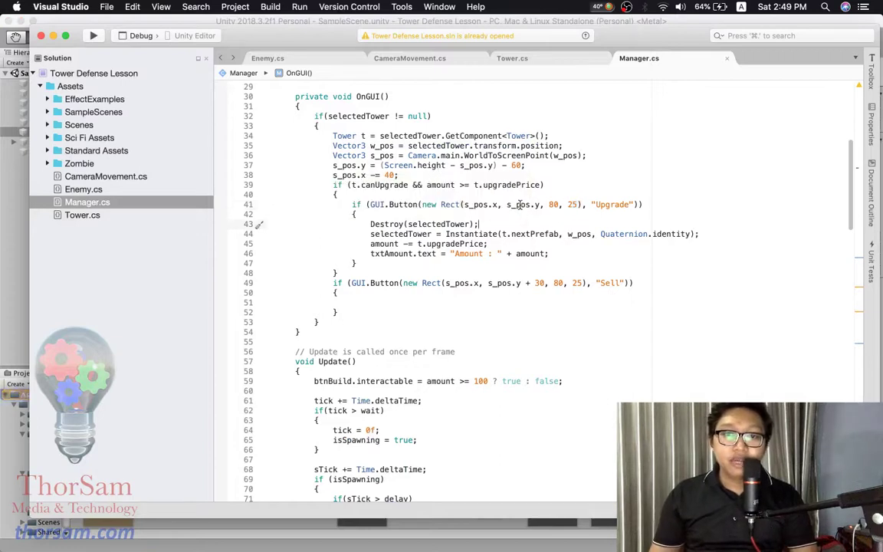
{"action": "left_click", "coordinate": [518, 205]}
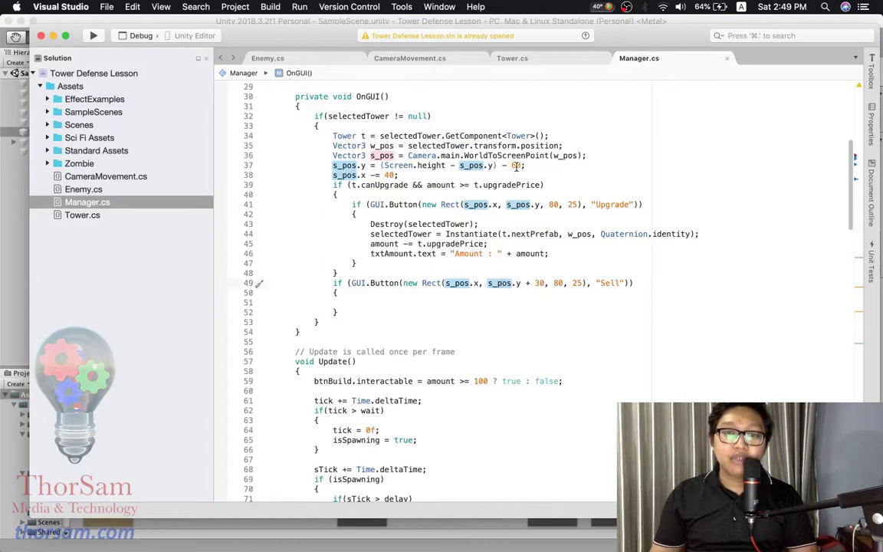
{"action": "left_click", "coordinate": [516, 165]}
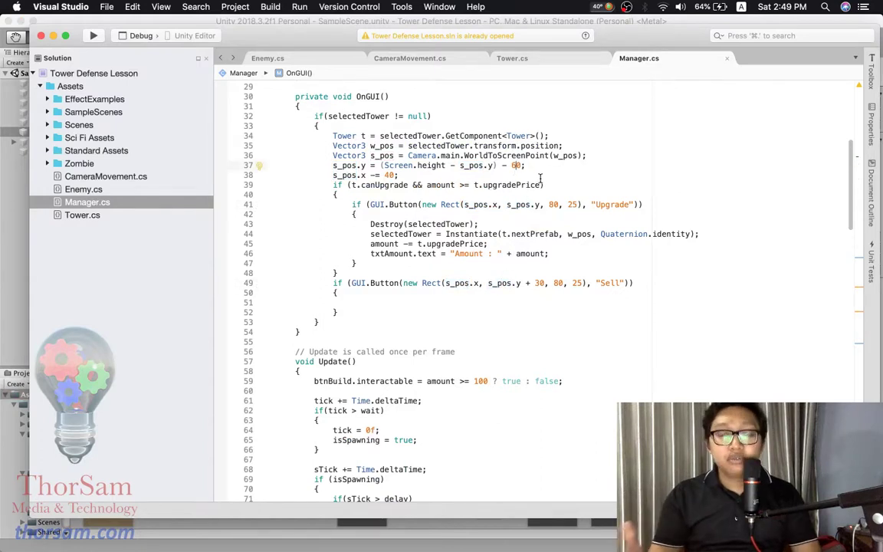
{"action": "key", "text": "BackSpace"}
{"action": "type", "text": "9"}
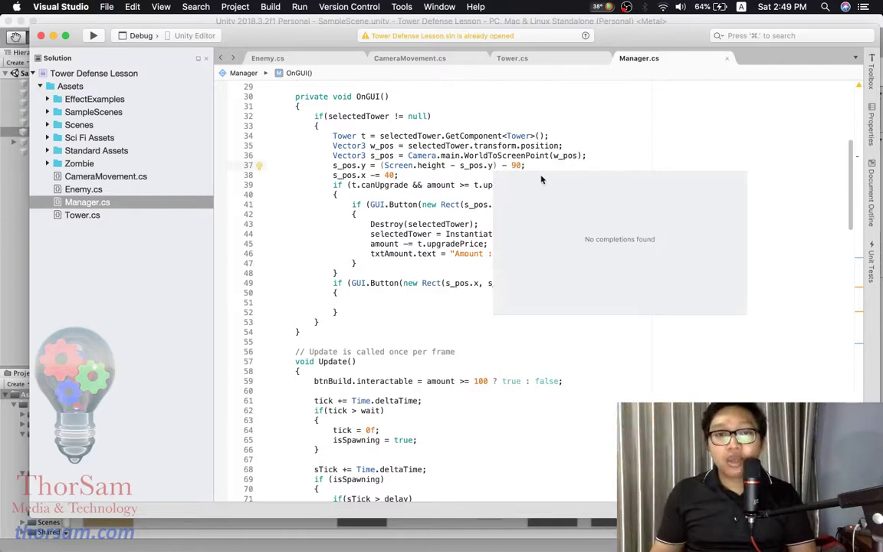
{"action": "left_click", "coordinate": [543, 164]}
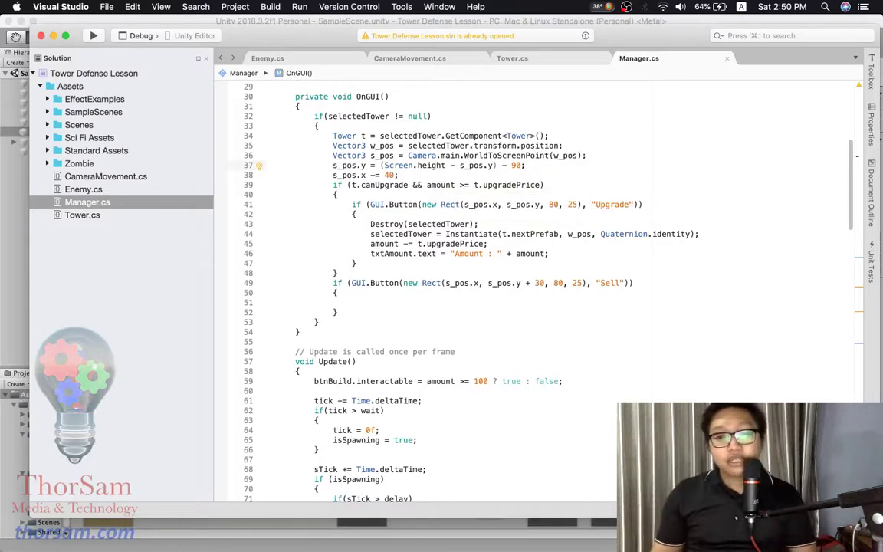
{"action": "key", "text": "super+Tab"}
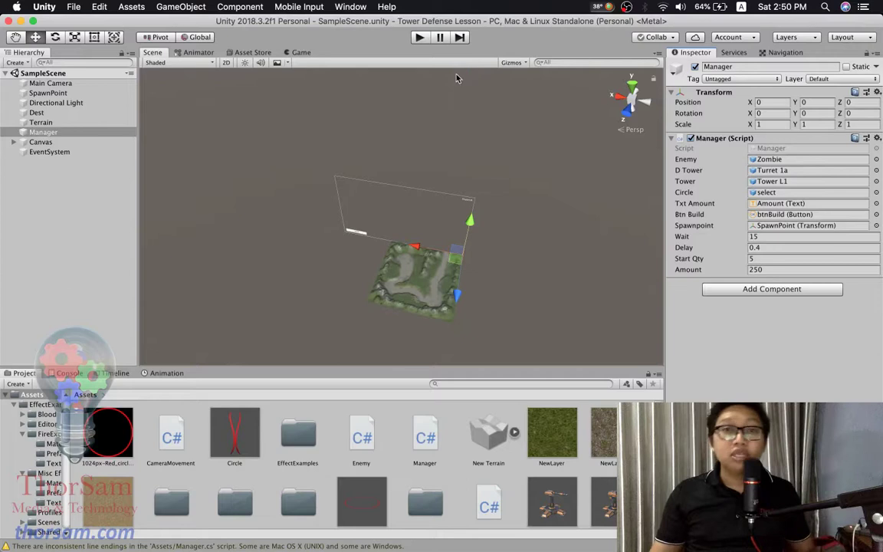
{"action": "key", "text": "super+p"}
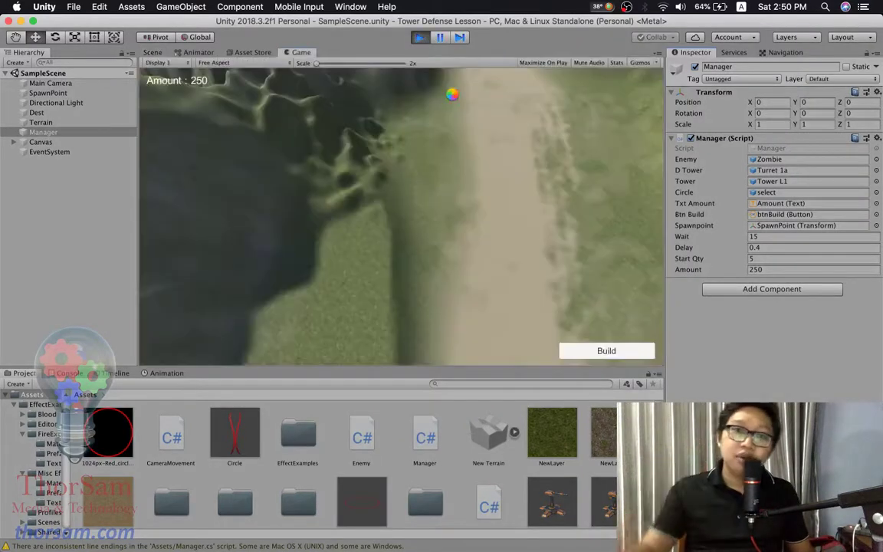
{"action": "left_click", "coordinate": [611, 352]}
{"action": "left_click", "coordinate": [371, 228]}
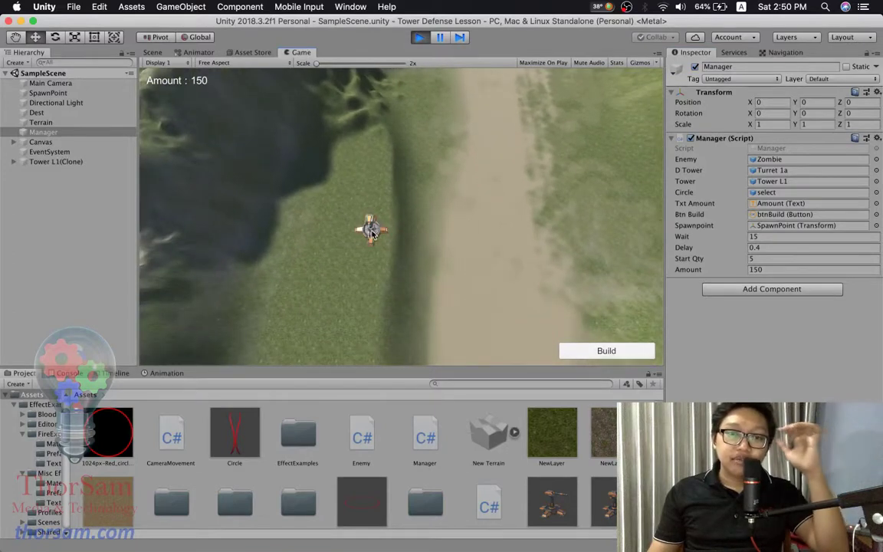
{"action": "left_click", "coordinate": [371, 229]}
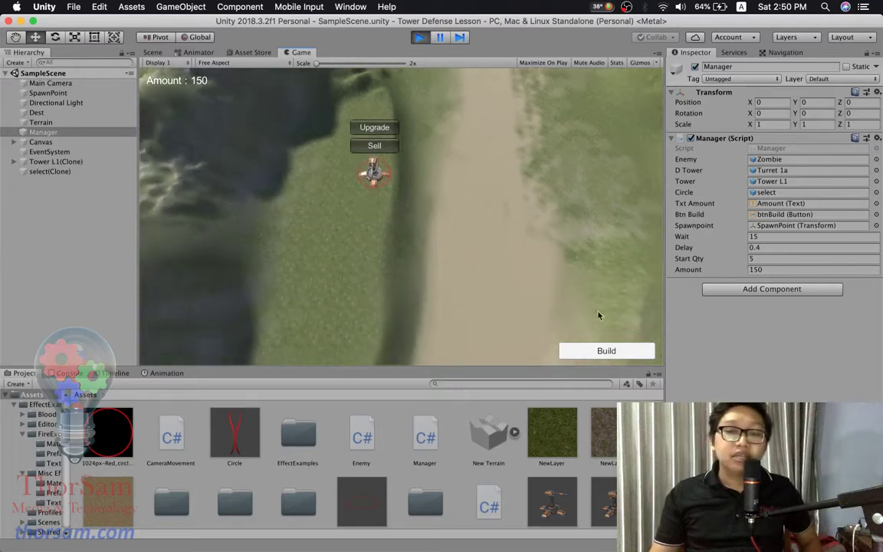
{"action": "left_click", "coordinate": [603, 351]}
{"action": "left_click", "coordinate": [347, 239]}
{"action": "left_click", "coordinate": [349, 240]}
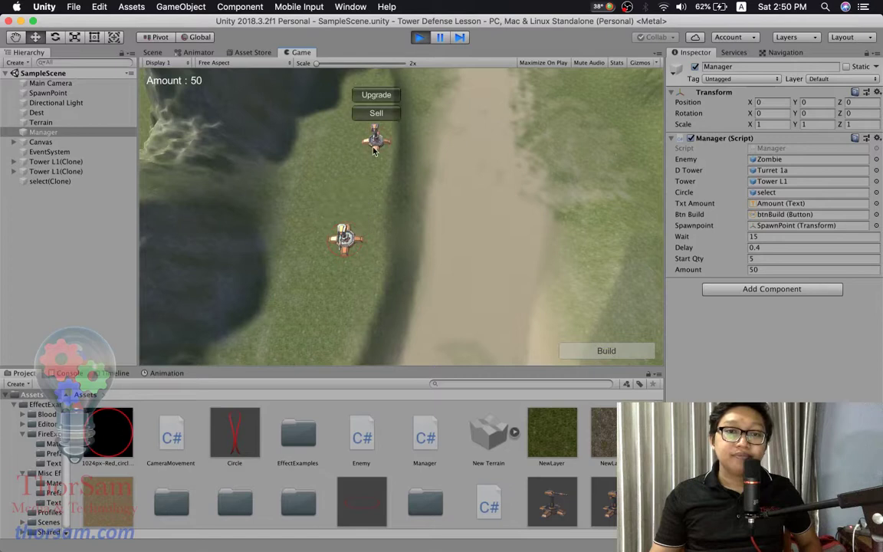
{"action": "left_click", "coordinate": [373, 111]}
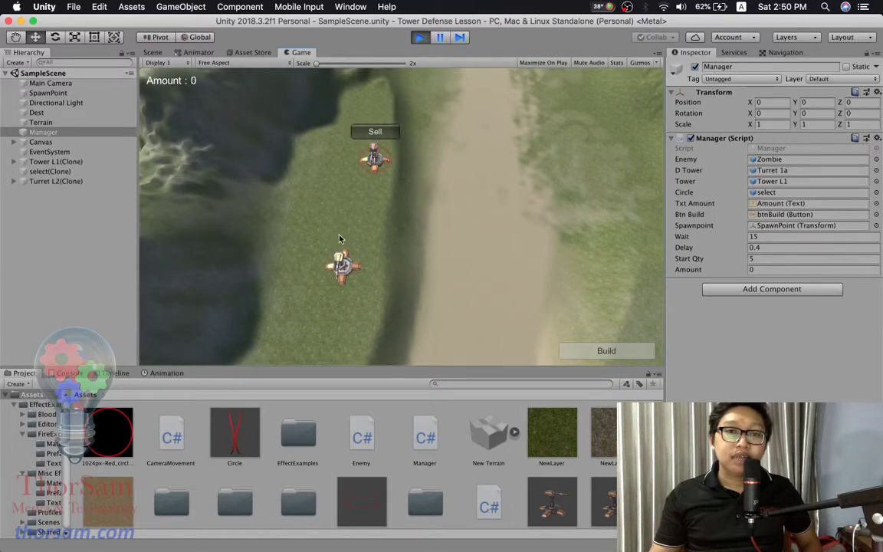
{"action": "left_click", "coordinate": [342, 264]}
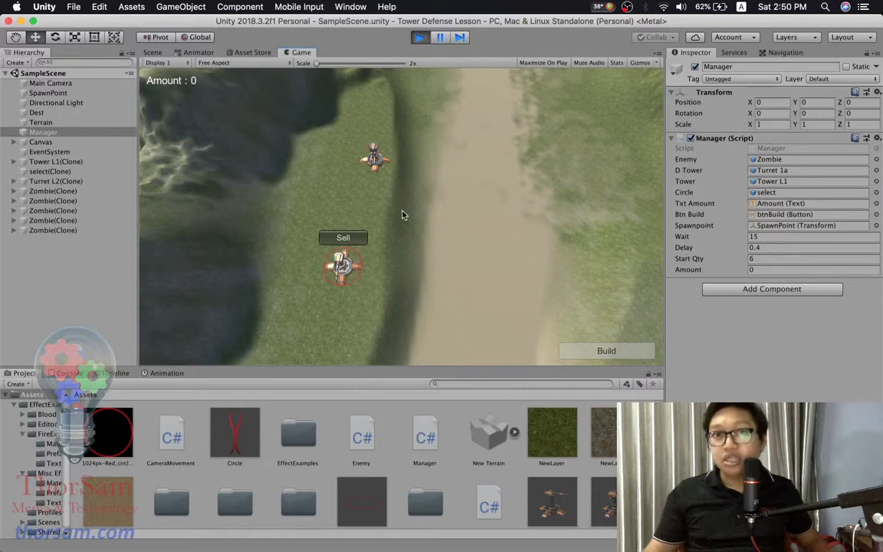
{"action": "left_click", "coordinate": [421, 38]}
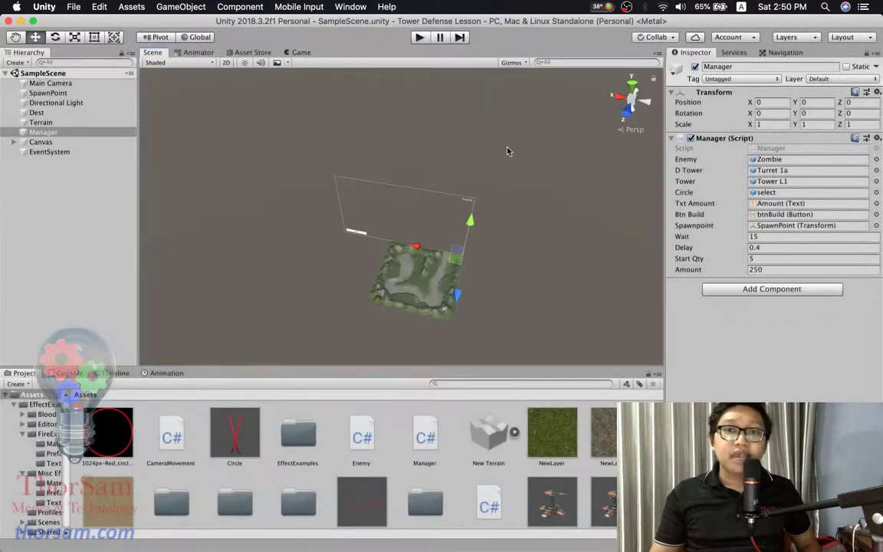